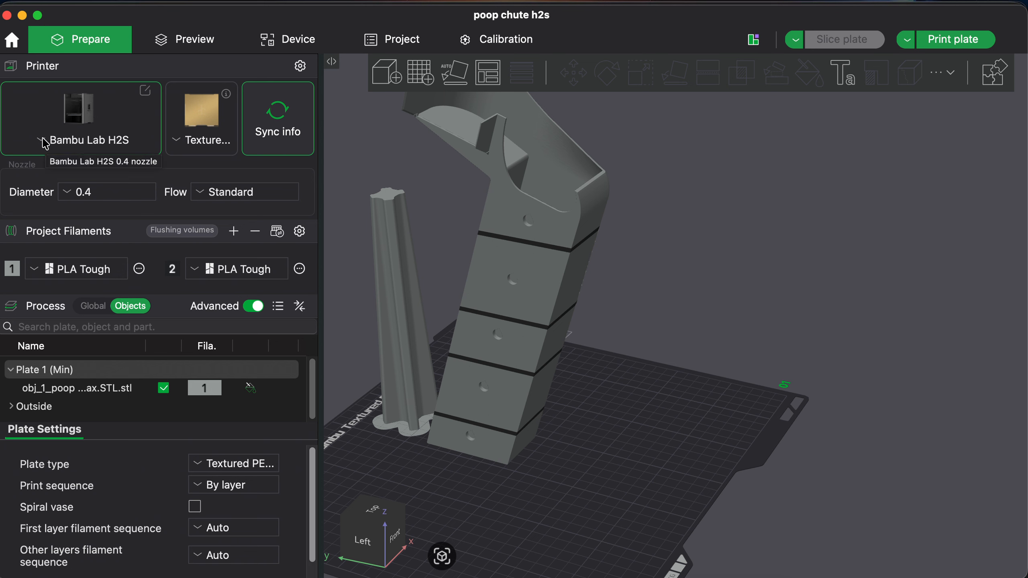
{"action": "left_click", "coordinate": [13, 39]}
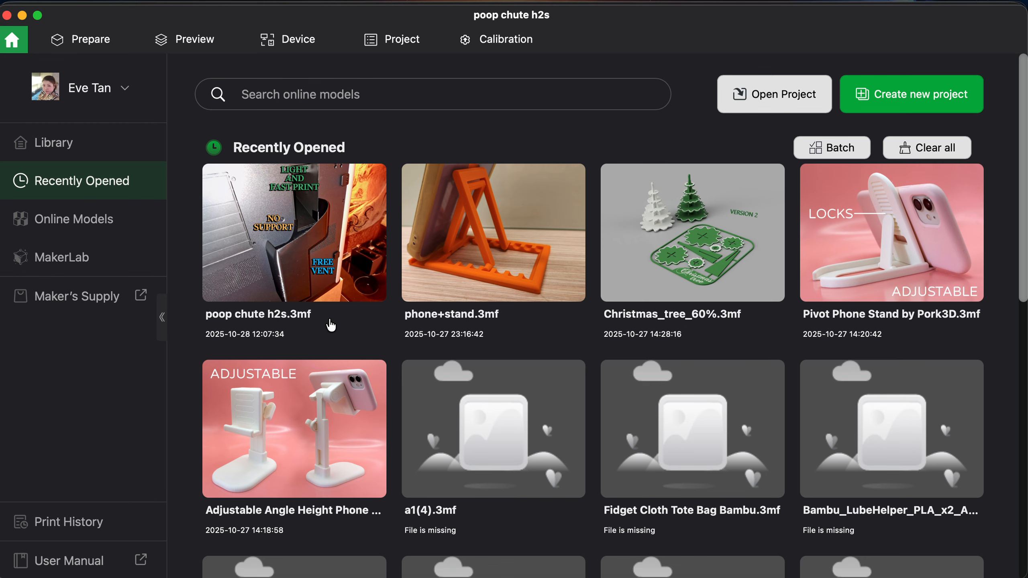
{"action": "left_click", "coordinate": [77, 41]}
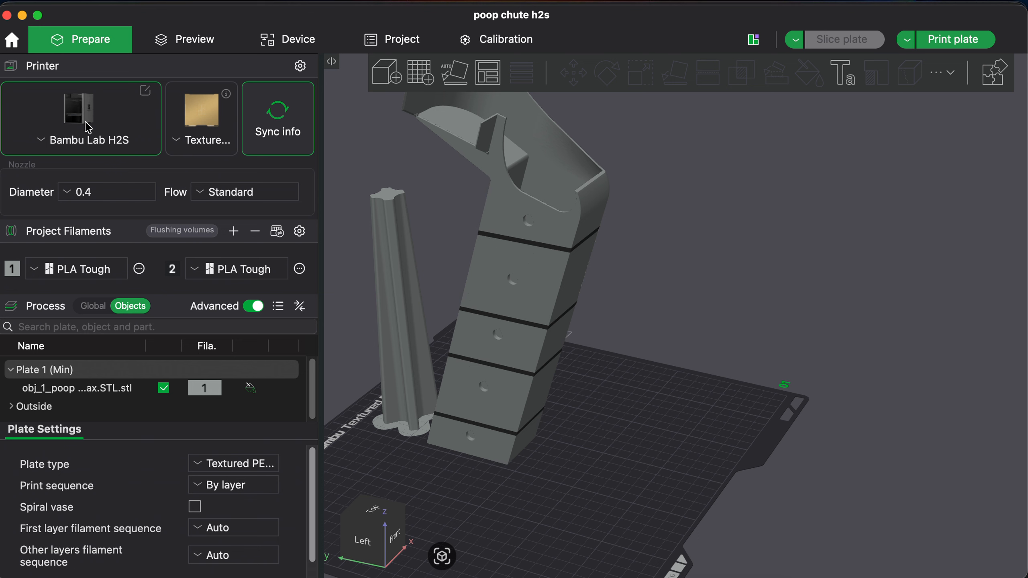
Add the Bambu Lab H2D Pro to the available system printers and confirm the printer selection
{"action": "left_click", "coordinate": [42, 148]}
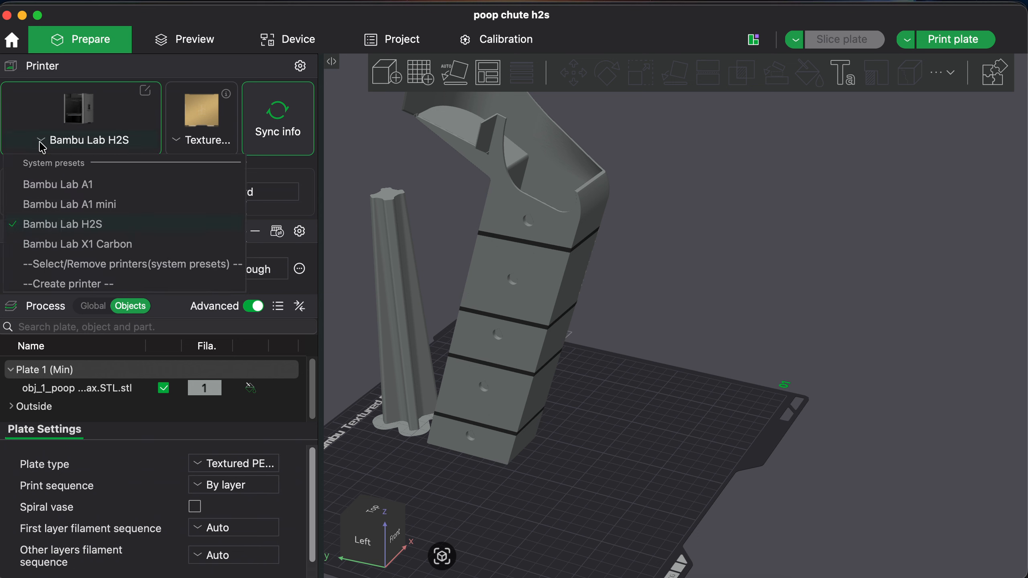
{"action": "left_click", "coordinate": [81, 264]}
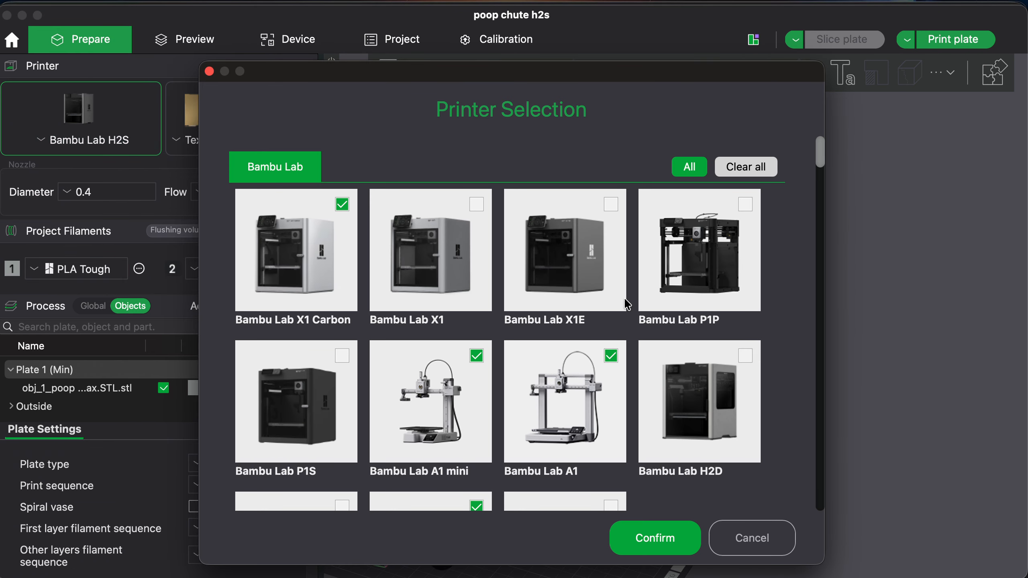
{"action": "scroll", "coordinate": [626, 301], "scroll_direction": "down", "scroll_amount": 3}
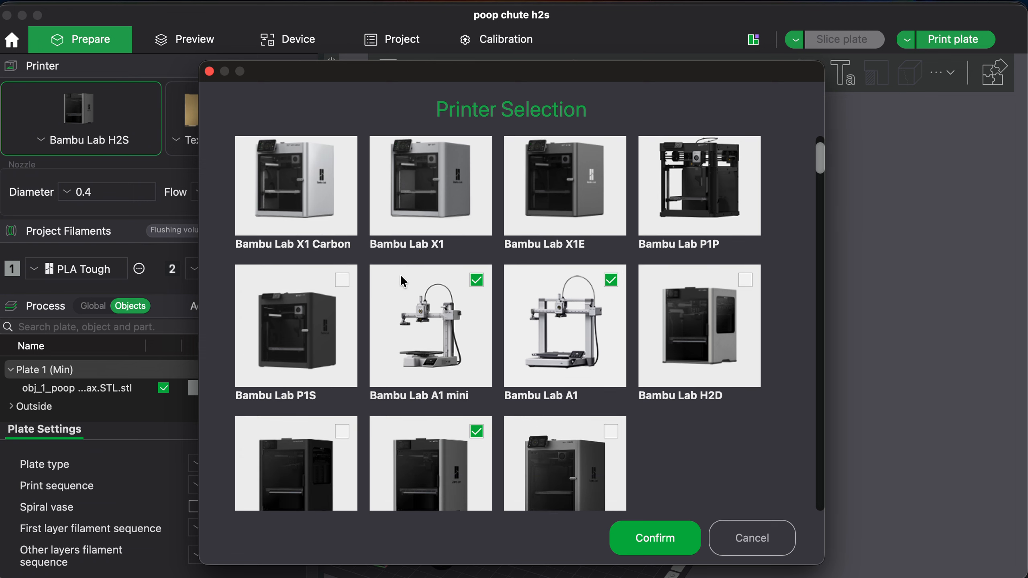
{"action": "scroll", "coordinate": [614, 412], "scroll_direction": "down", "scroll_amount": 7}
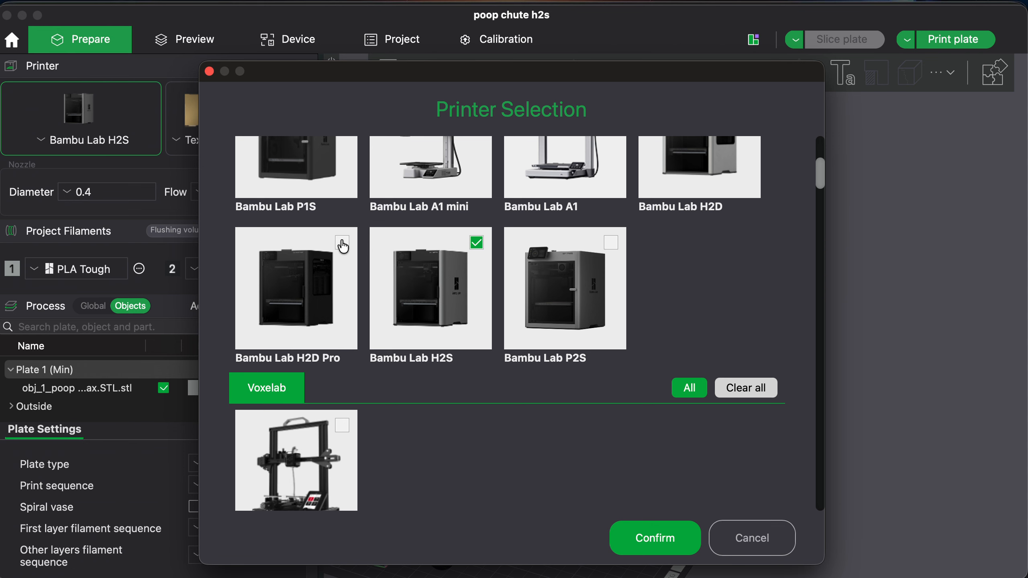
{"action": "left_click", "coordinate": [672, 541]}
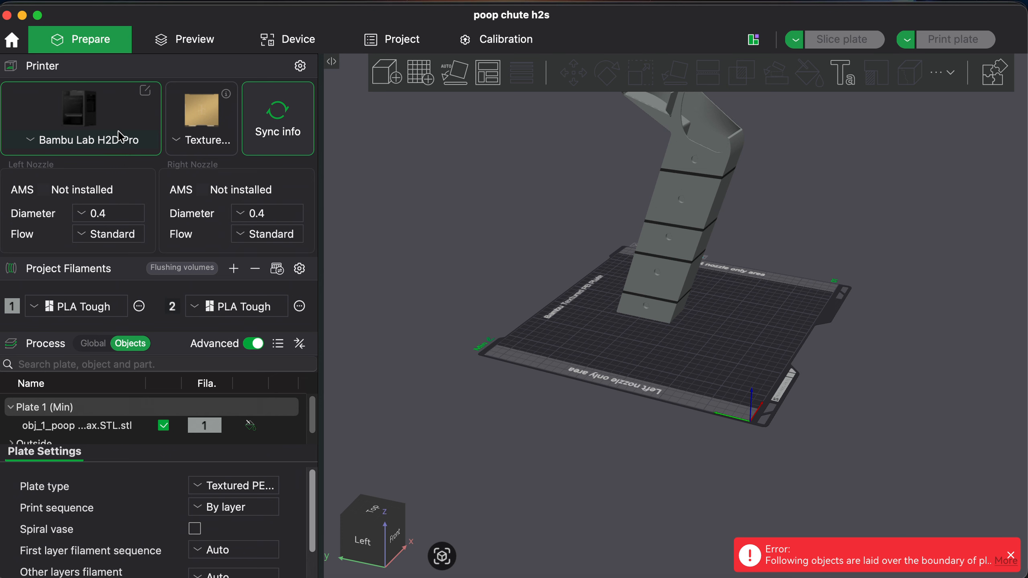
Switch the active printer preset to Bambu Lab H2S
{"action": "left_click_drag", "start_coordinate": [356, 234], "coordinate": [492, 435]}
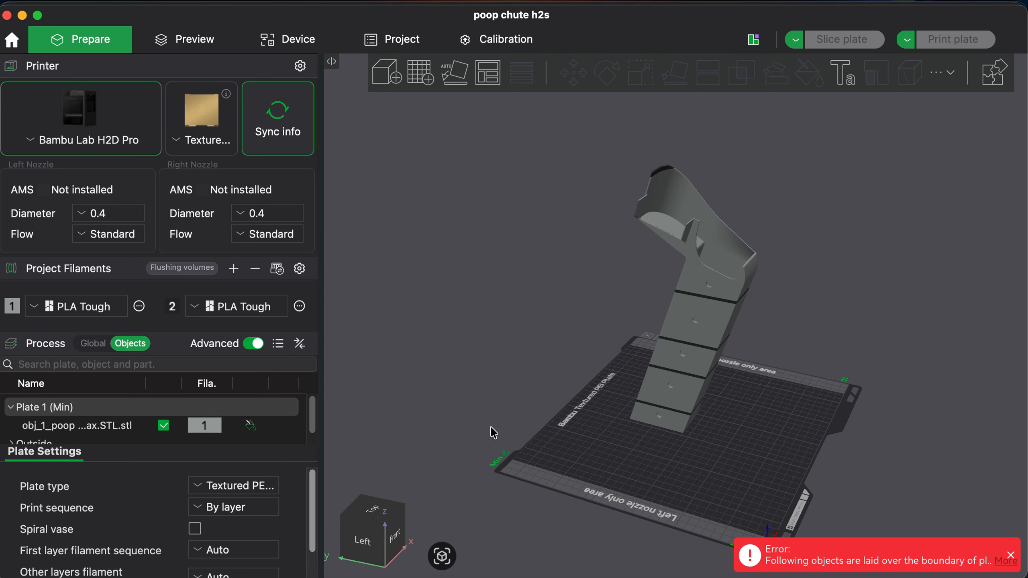
{"action": "left_click", "coordinate": [35, 142]}
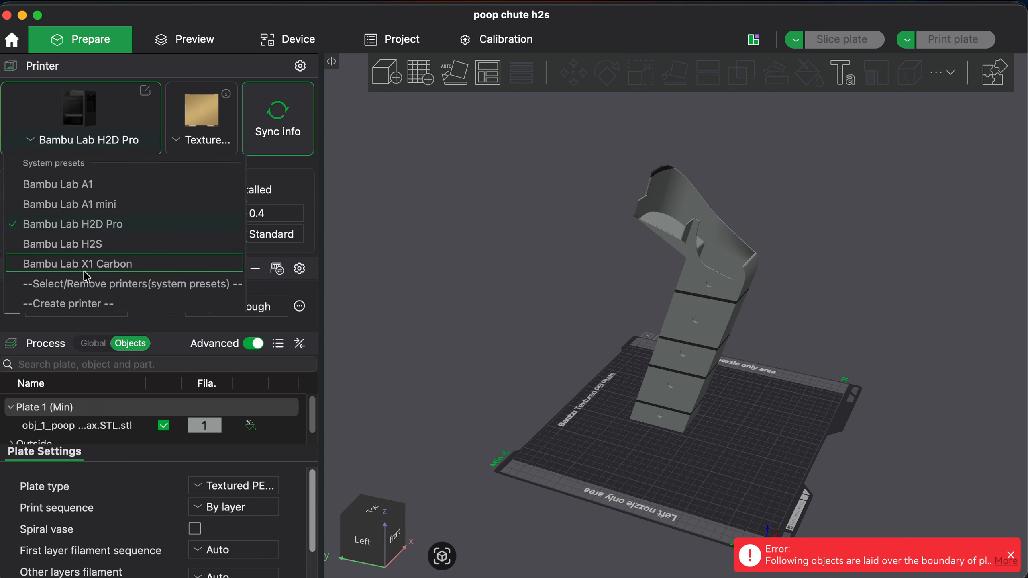
{"action": "left_click", "coordinate": [92, 244]}
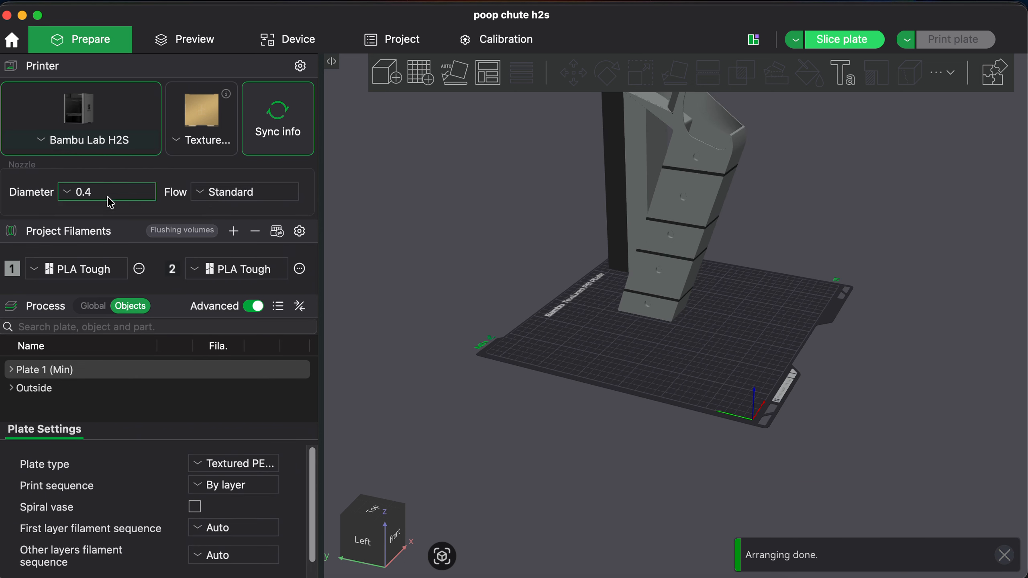
{"action": "left_click_drag", "start_coordinate": [495, 248], "coordinate": [482, 375]}
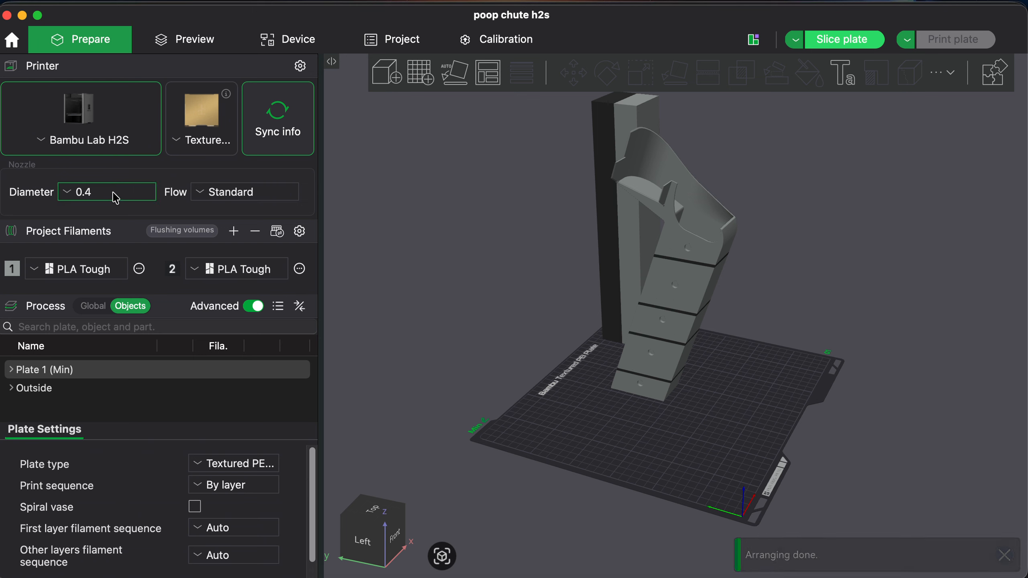
{"action": "left_click", "coordinate": [200, 197]}
{"action": "left_click", "coordinate": [199, 197]}
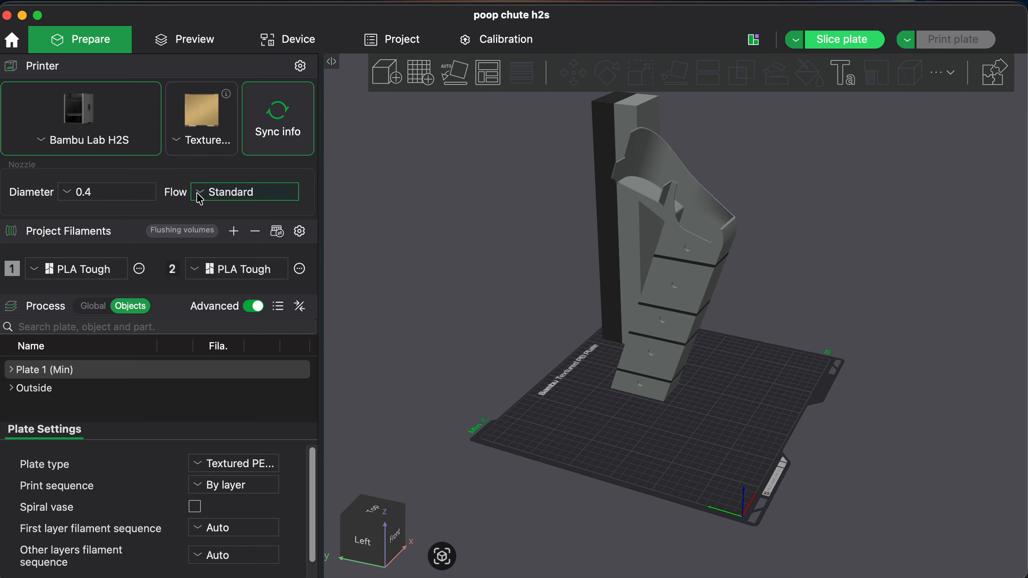
{"action": "left_click", "coordinate": [260, 200]}
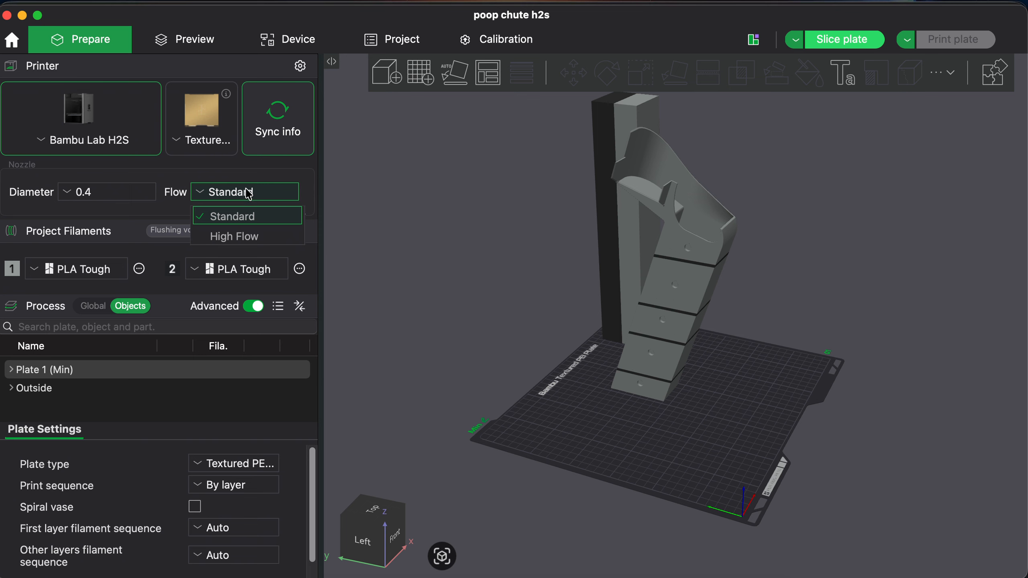
{"action": "left_click", "coordinate": [398, 208]}
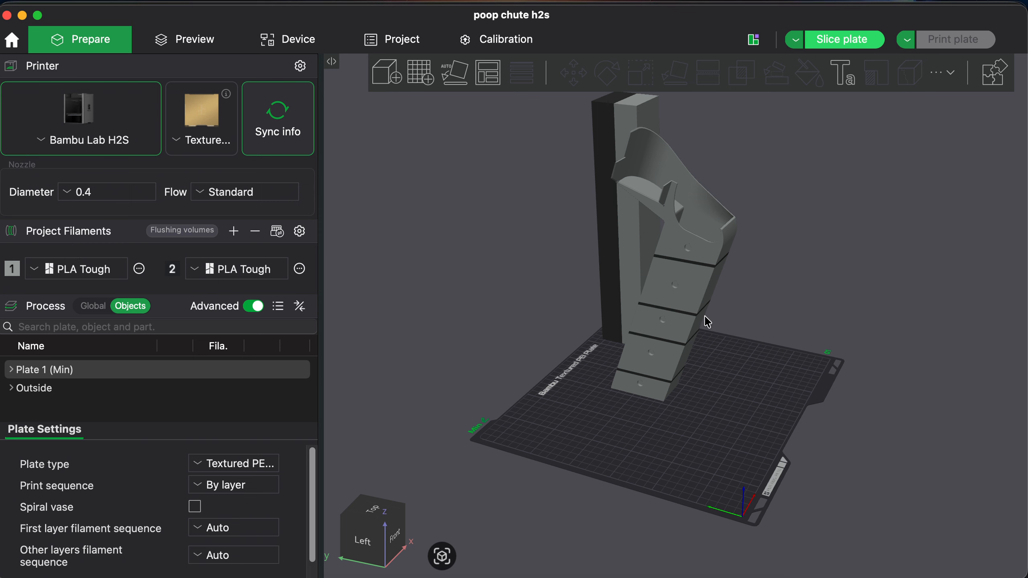
Add two more filaments to the project and set filament 2's colour to the official White (12100)
{"action": "left_click", "coordinate": [234, 232]}
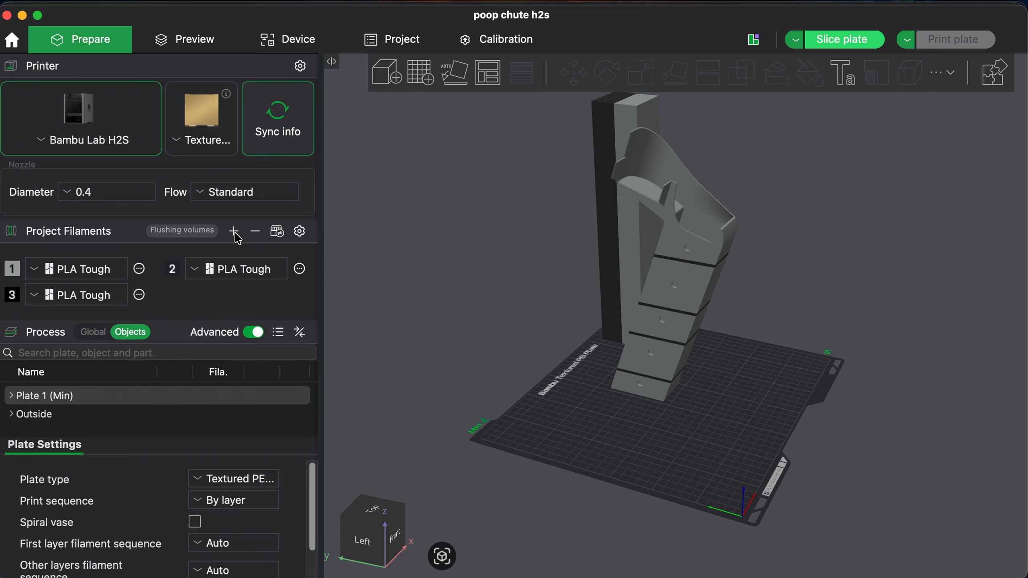
{"action": "left_click", "coordinate": [234, 232]}
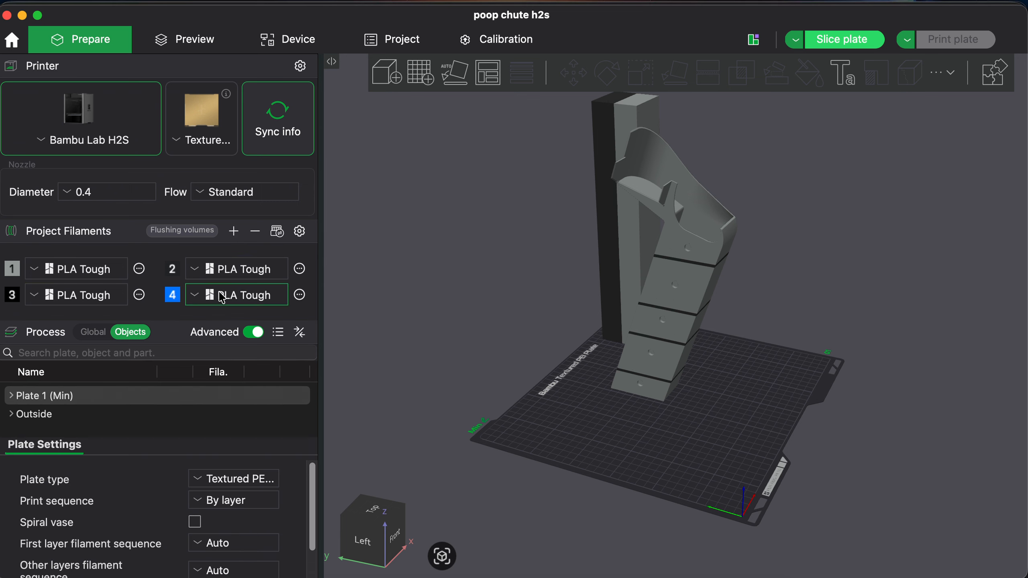
{"action": "left_click", "coordinate": [174, 271]}
{"action": "left_click", "coordinate": [402, 212]}
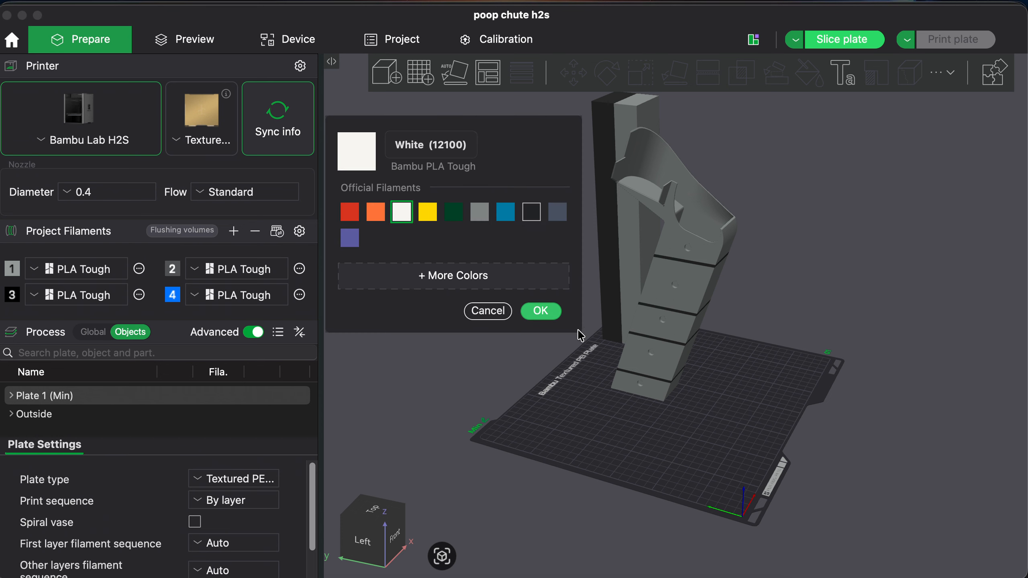
{"action": "left_click", "coordinate": [541, 311]}
Set filament 1's colour to the official yellow of Bambu PLA Tough
{"action": "left_click", "coordinate": [12, 269]}
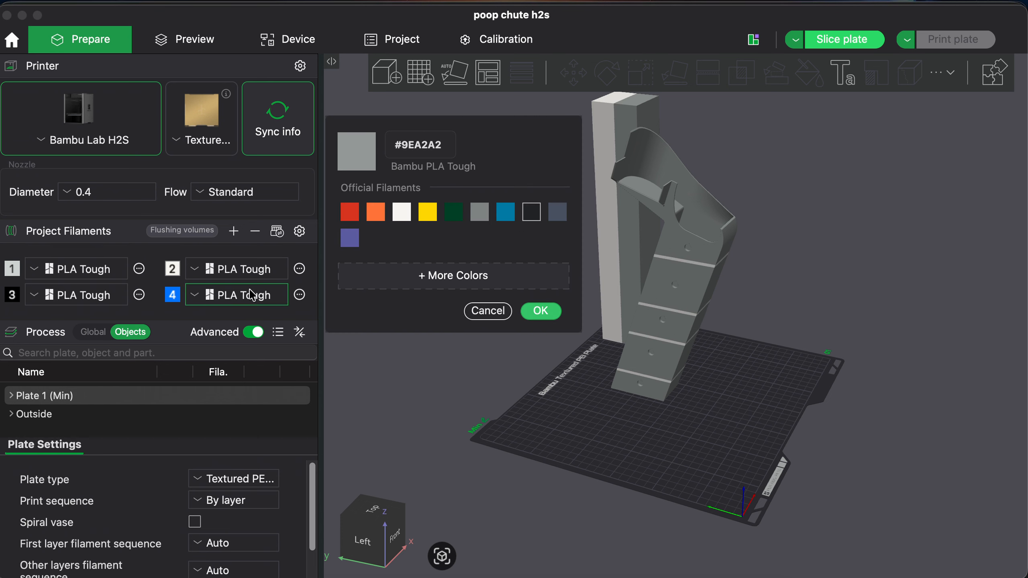
{"action": "left_click", "coordinate": [428, 212]}
{"action": "left_click", "coordinate": [540, 311]}
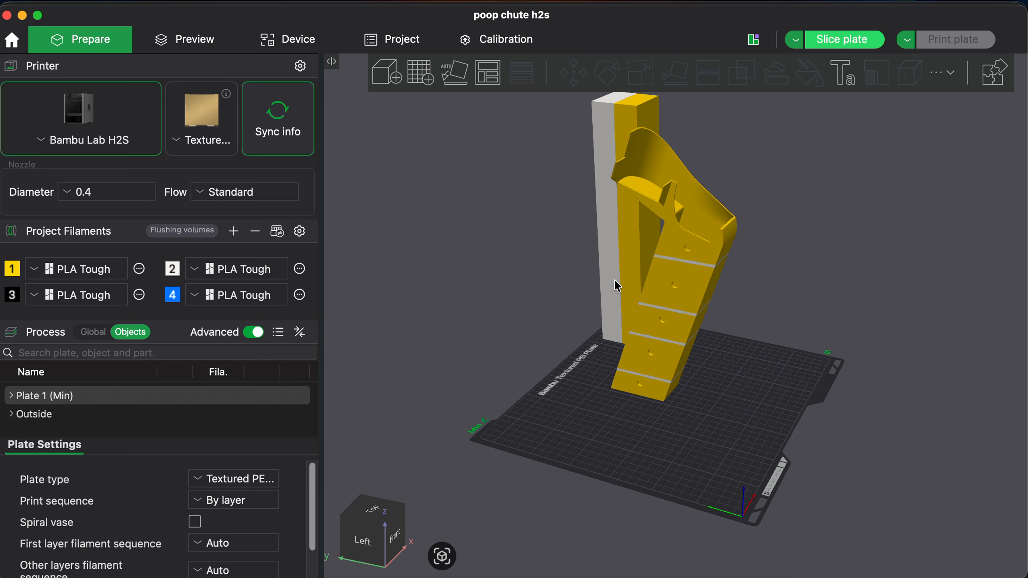
Delete all objects from the plate and import obj_1_poop chute max.STL.stl from the poop+chute+h2s_stls folder in Downloads using Finder
{"action": "right_click", "coordinate": [590, 406]}
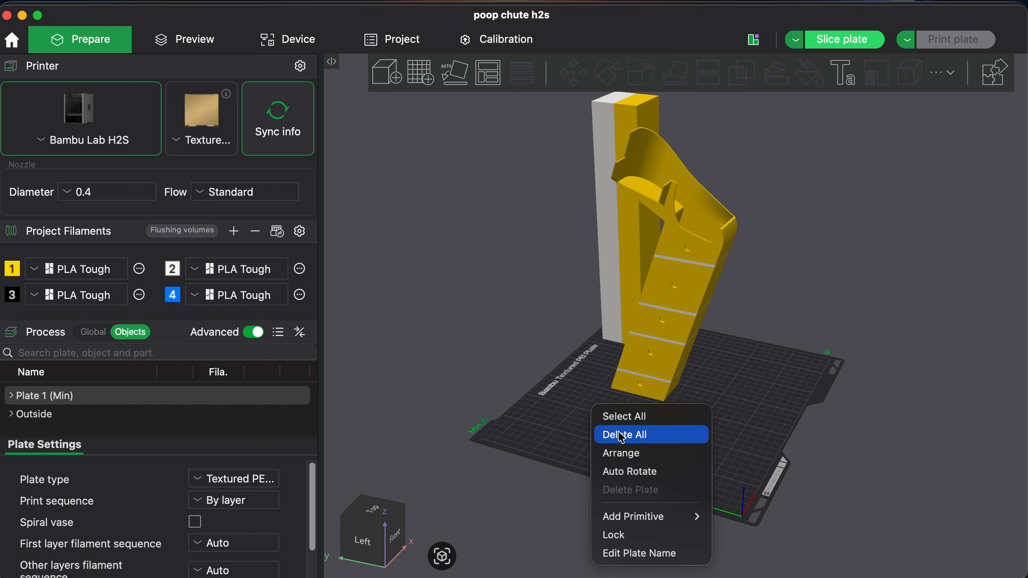
{"action": "left_click", "coordinate": [608, 431]}
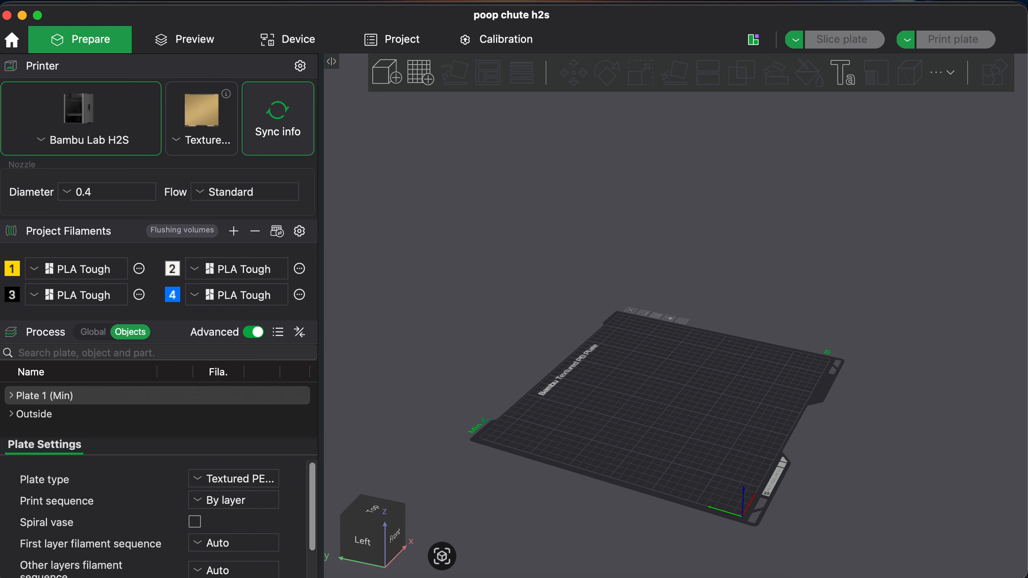
{"action": "left_click", "coordinate": [254, 577]}
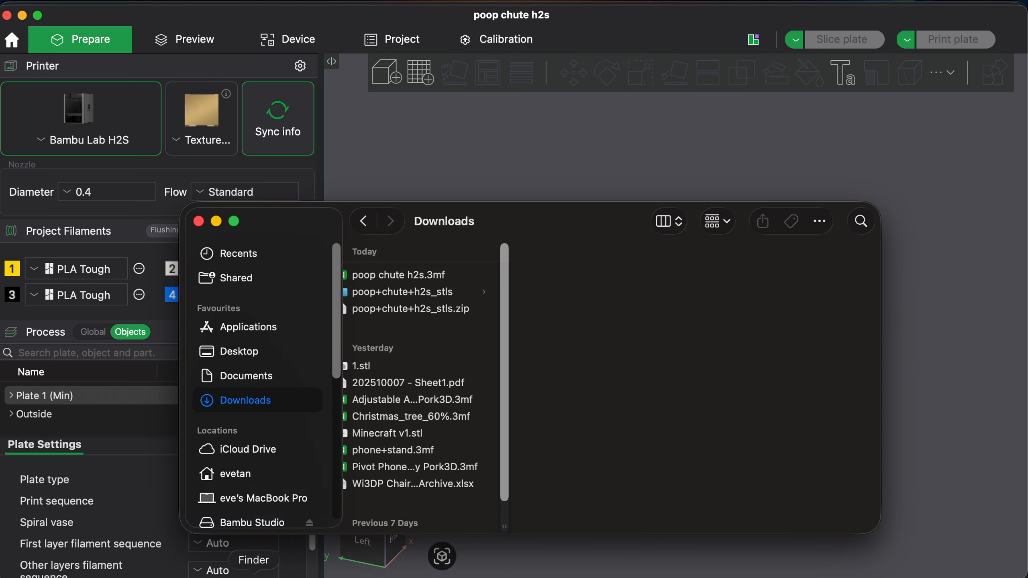
{"action": "left_click", "coordinate": [415, 291]}
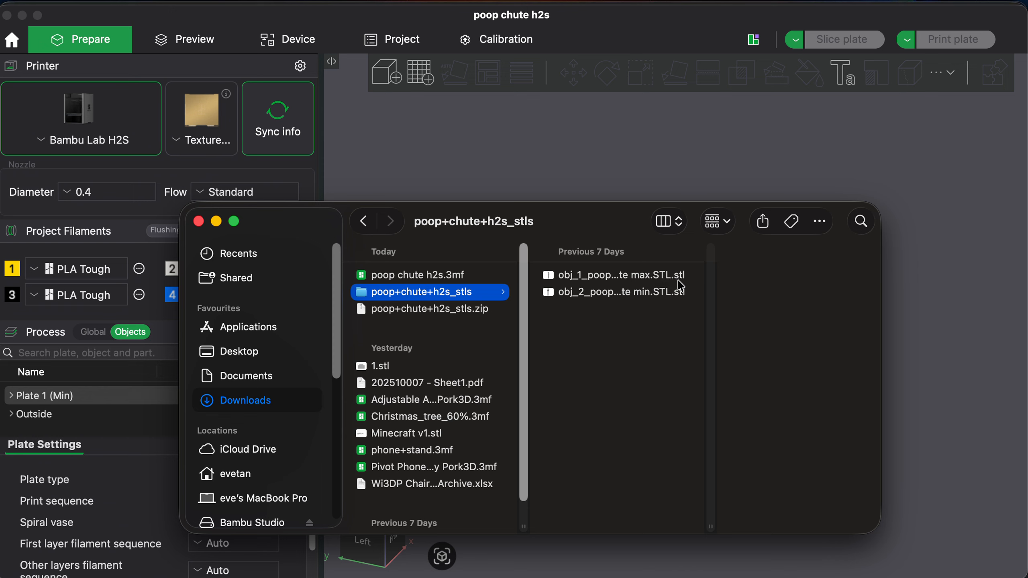
{"action": "left_click_drag", "start_coordinate": [674, 279], "coordinate": [748, 126]}
{"action": "left_click", "coordinate": [795, 142]}
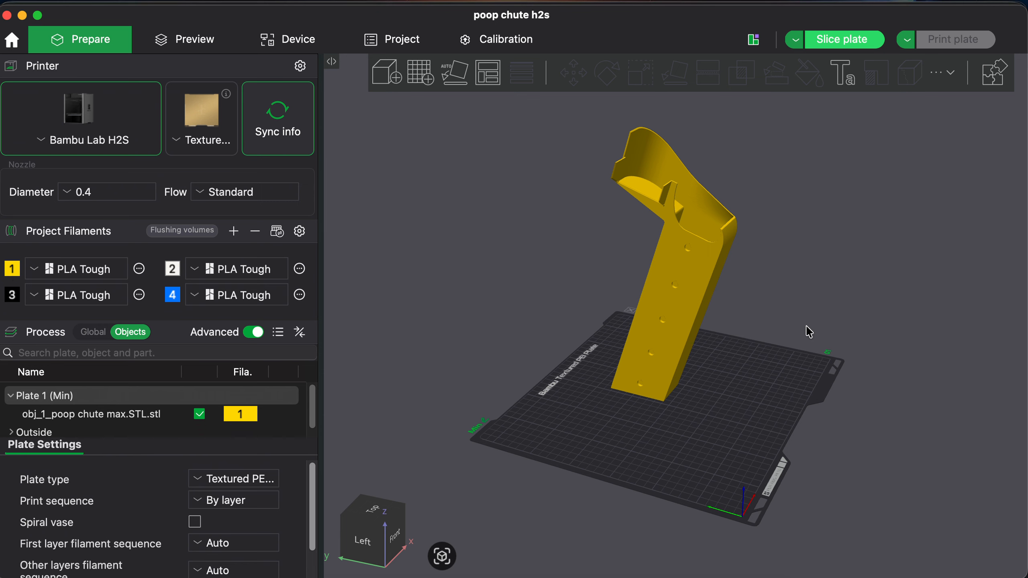
Choose Bambu PLA Tough as the material preset for filament 1
{"action": "left_click", "coordinate": [78, 275]}
{"action": "mouse_move", "coordinate": [85, 354]}
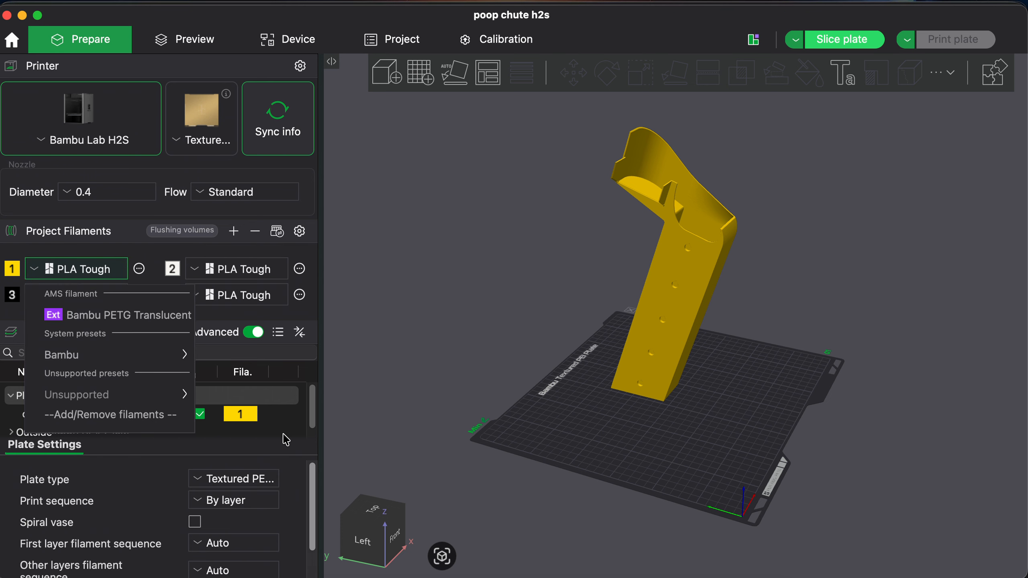
{"action": "mouse_move", "coordinate": [166, 354]}
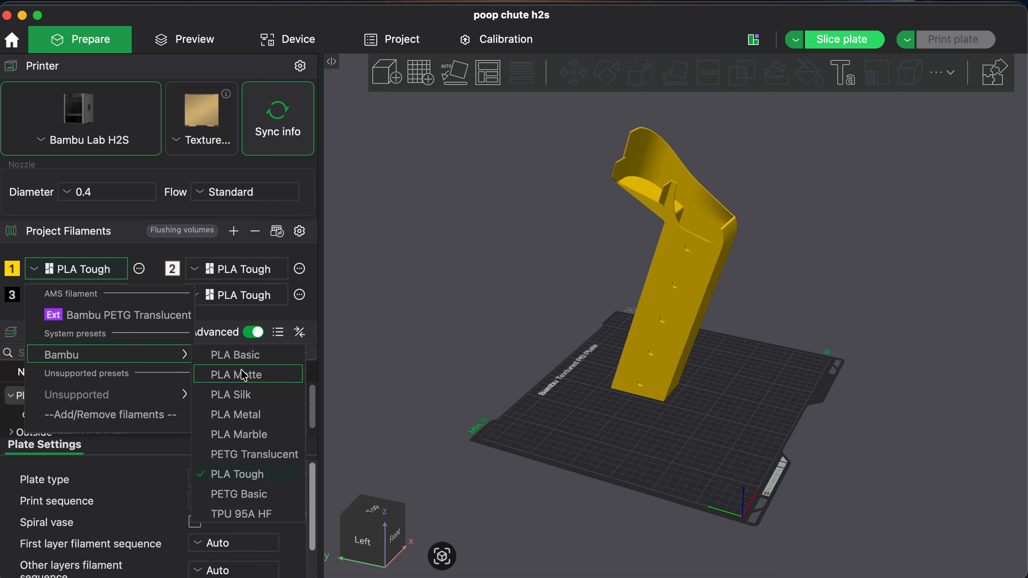
{"action": "left_click", "coordinate": [254, 475]}
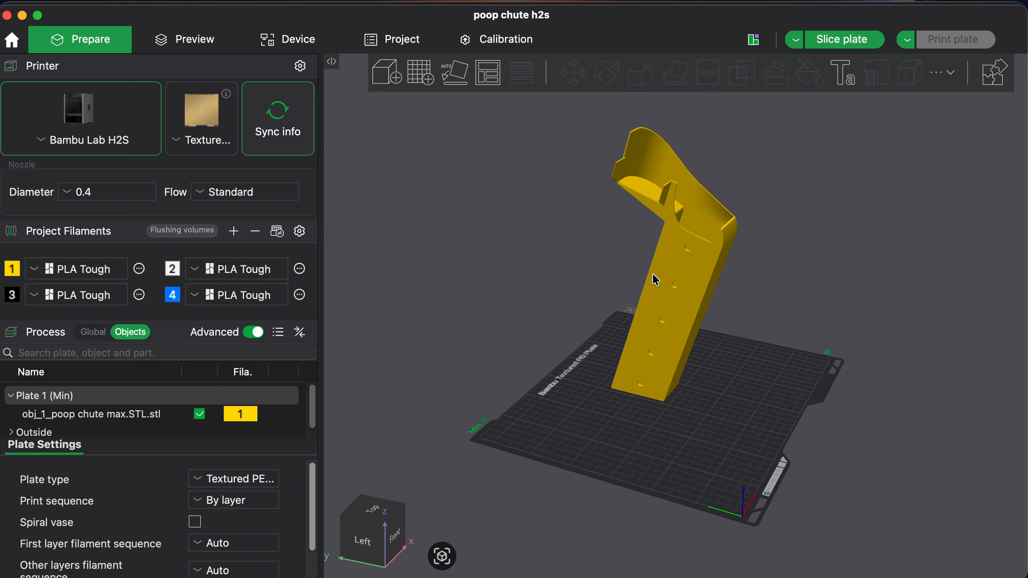
Colour-paint a ring in black filament 3 around the second hole from the top of the chute, using the Circle tool at pen size 1.00
{"action": "left_click", "coordinate": [673, 272]}
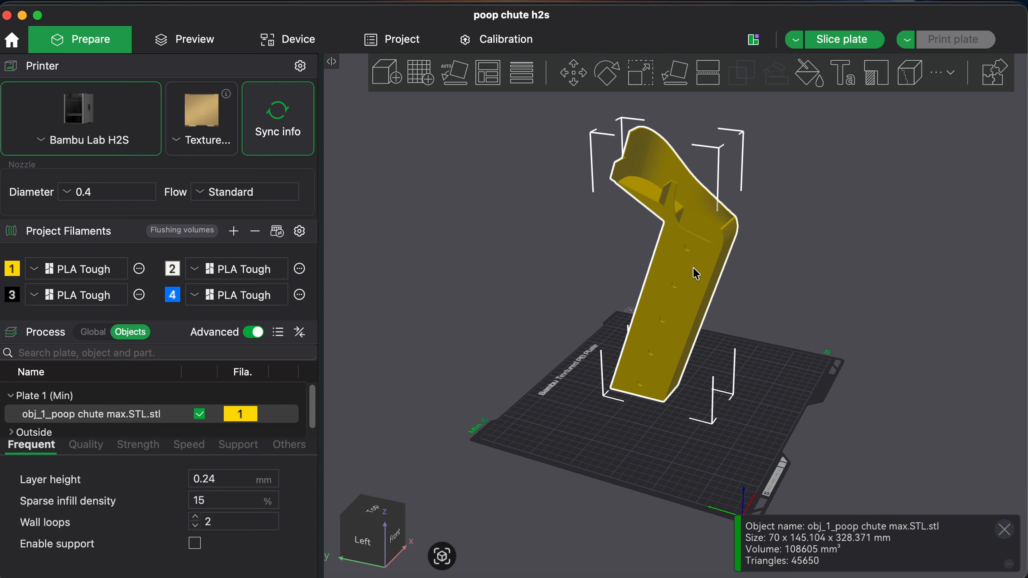
{"action": "left_click", "coordinate": [815, 79]}
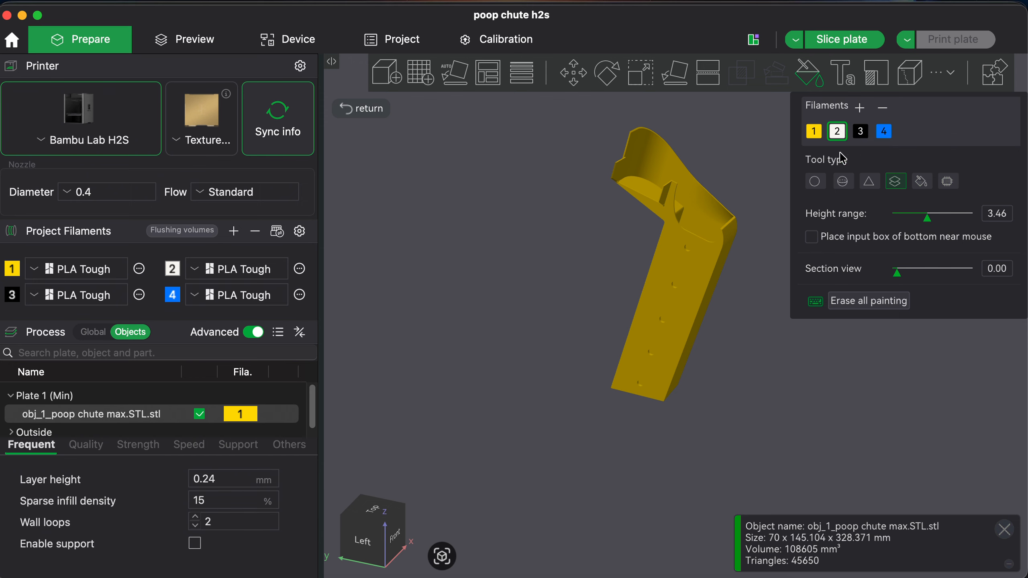
{"action": "left_click", "coordinate": [815, 182]}
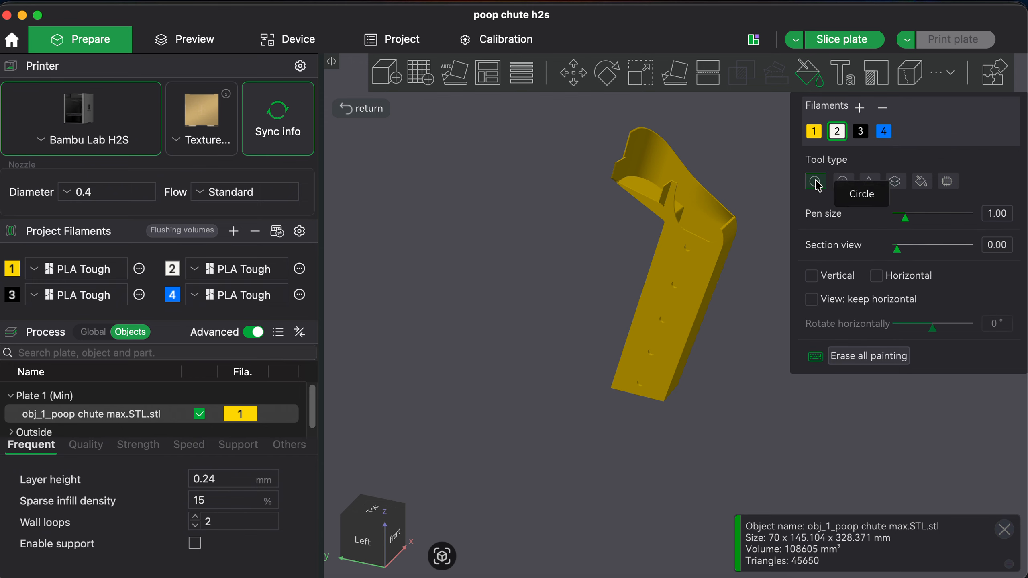
{"action": "left_click", "coordinate": [866, 131]}
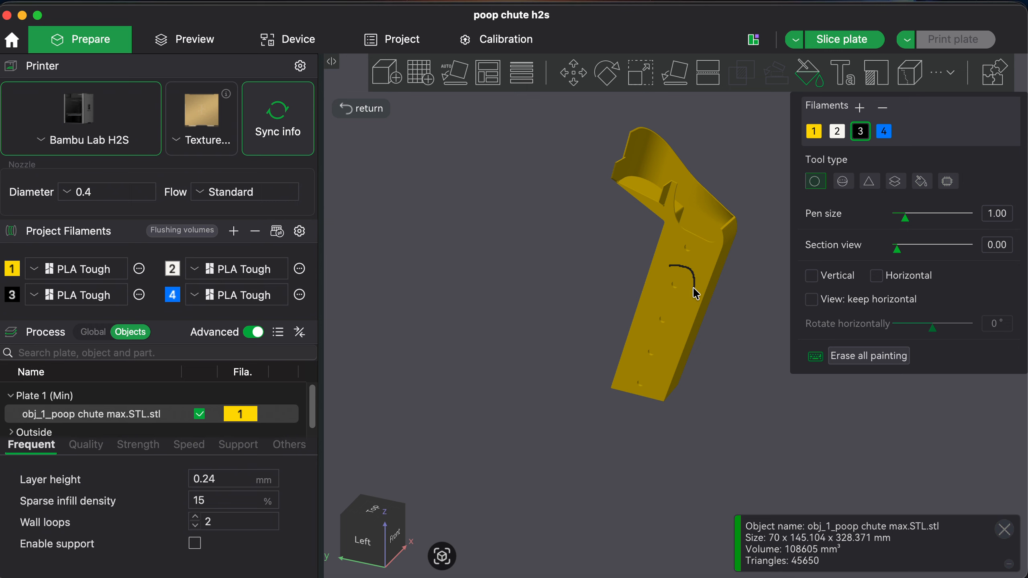
{"action": "mouse_move", "coordinate": [677, 293]}
{"action": "left_mouse_down"}
{"action": "mouse_move", "coordinate": [664, 289]}
{"action": "mouse_move", "coordinate": [682, 267]}
{"action": "left_mouse_up"}
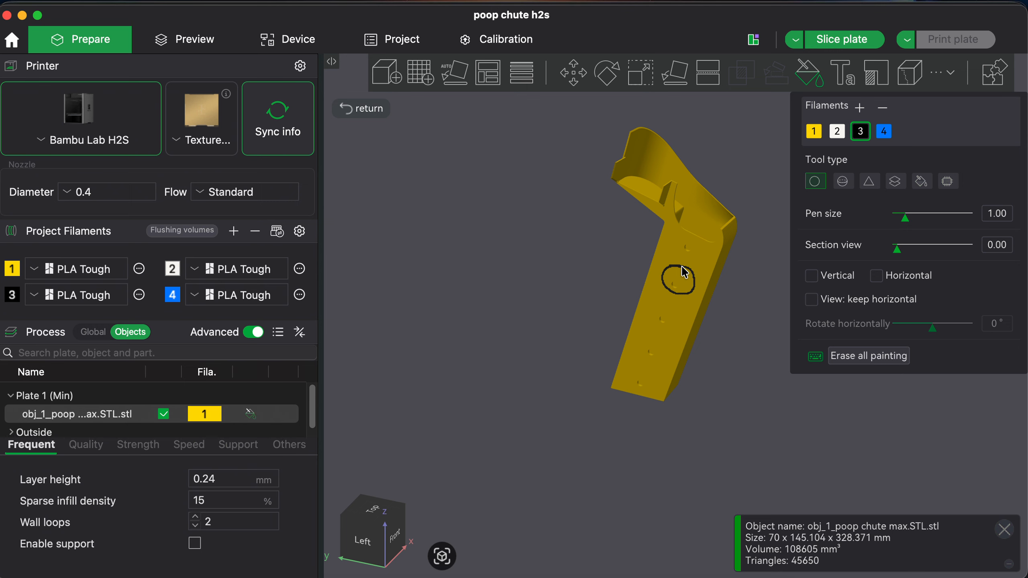
Paint a second, larger black ring around the next hole down on the chute's front face
{"action": "scroll", "coordinate": [677, 278], "scroll_direction": "up", "scroll_amount": 5}
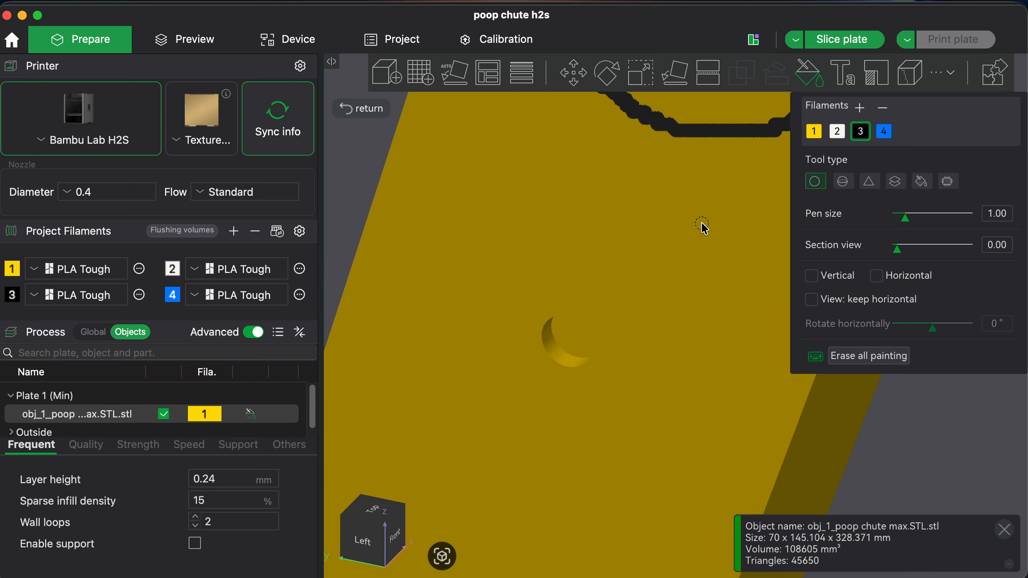
{"action": "middle_click_drag", "start_coordinate": [681, 271], "coordinate": [626, 477]}
{"action": "scroll", "coordinate": [625, 474], "scroll_direction": "down", "scroll_amount": 4}
{"action": "mouse_move", "coordinate": [593, 344]}
{"action": "left_mouse_down"}
{"action": "mouse_move", "coordinate": [629, 355]}
{"action": "mouse_move", "coordinate": [611, 504]}
{"action": "mouse_move", "coordinate": [496, 409]}
{"action": "mouse_move", "coordinate": [591, 349]}
{"action": "left_mouse_up"}
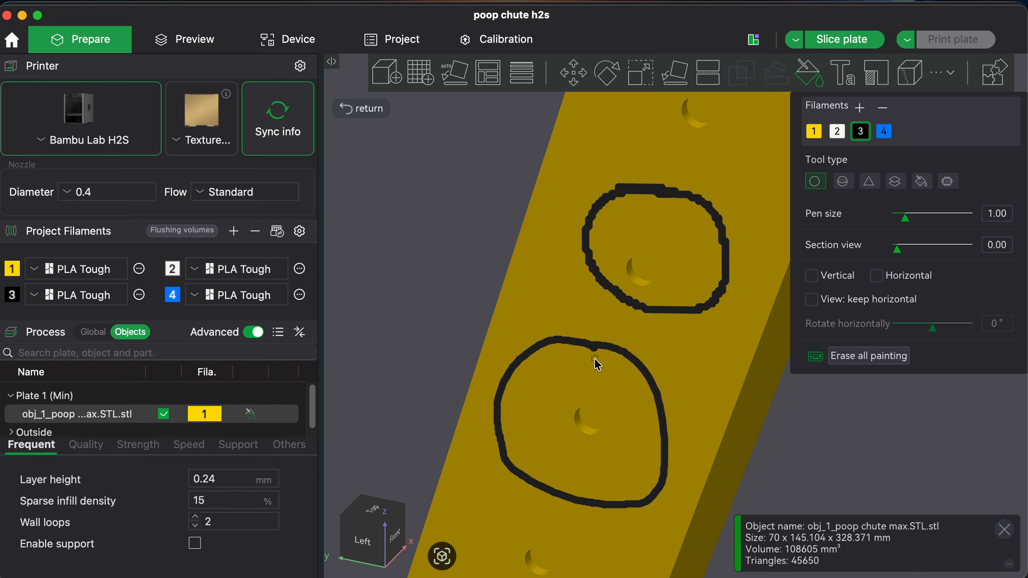
{"action": "scroll", "coordinate": [595, 359], "scroll_direction": "down", "scroll_amount": 6}
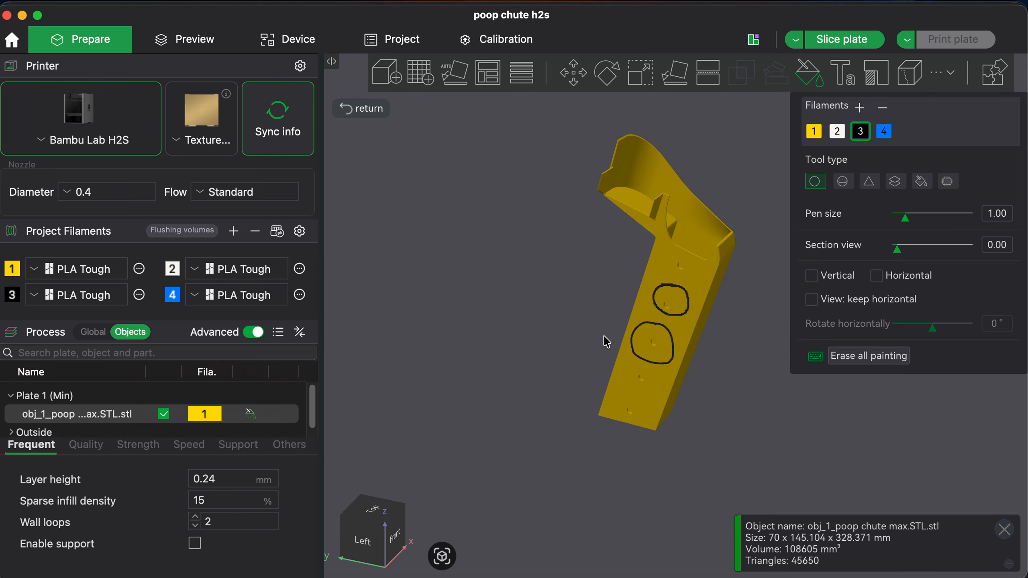
Slice the plate and examine the two black painted rings on the chute in the sliced preview
{"action": "left_click", "coordinate": [847, 39]}
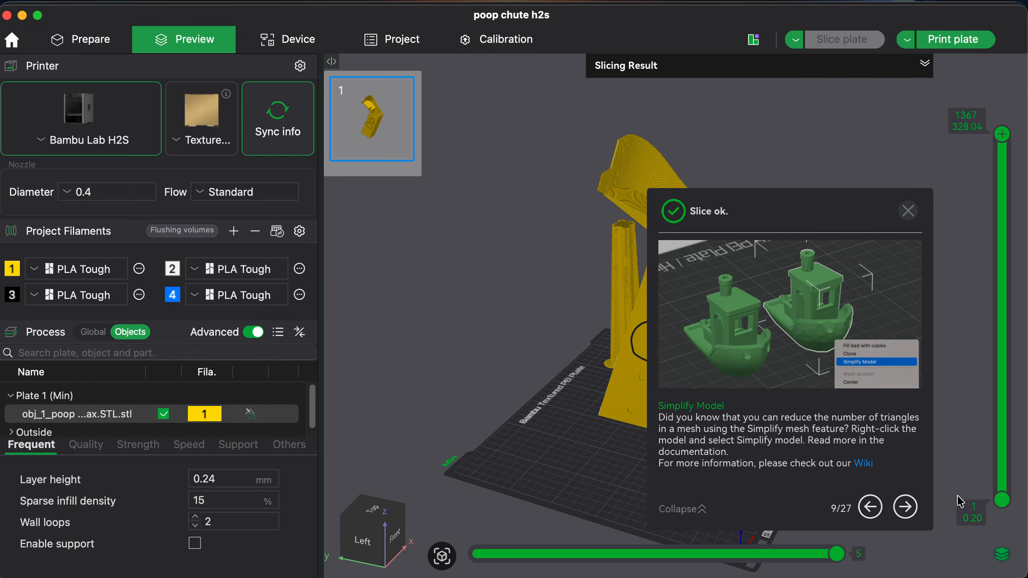
{"action": "left_click", "coordinate": [908, 211]}
{"action": "right_click_drag", "start_coordinate": [866, 276], "coordinate": [753, 249]}
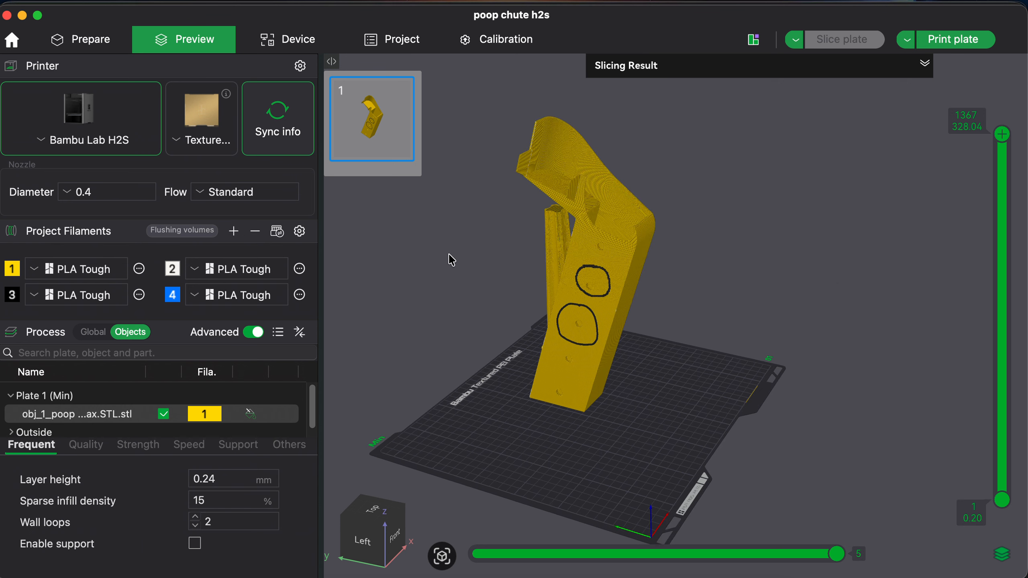
{"action": "scroll", "coordinate": [527, 239], "scroll_direction": "up", "scroll_amount": 10}
{"action": "right_click_drag", "start_coordinate": [371, 245], "coordinate": [800, 300]}
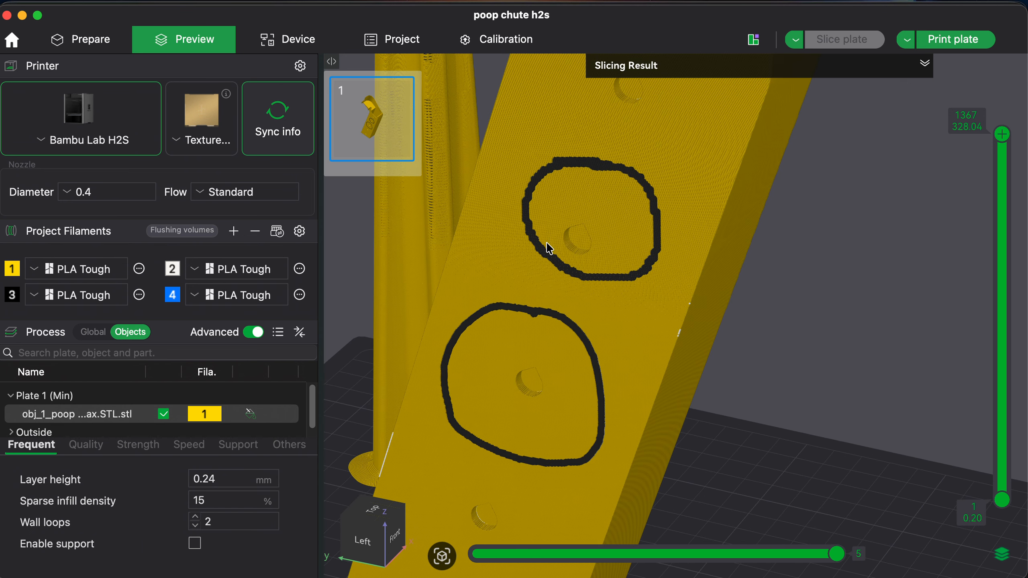
{"action": "scroll", "coordinate": [728, 310], "scroll_direction": "down", "scroll_amount": 10}
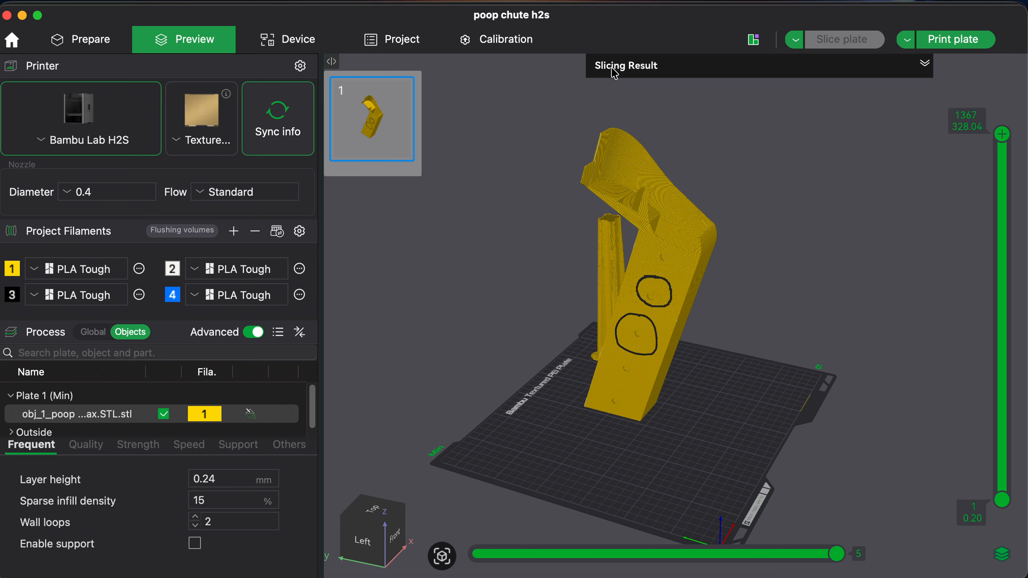
Review the slicing result's flushed filament, tower usage, filament changes and print time, and inspect the chute beside its prime tower
{"action": "left_click", "coordinate": [925, 64]}
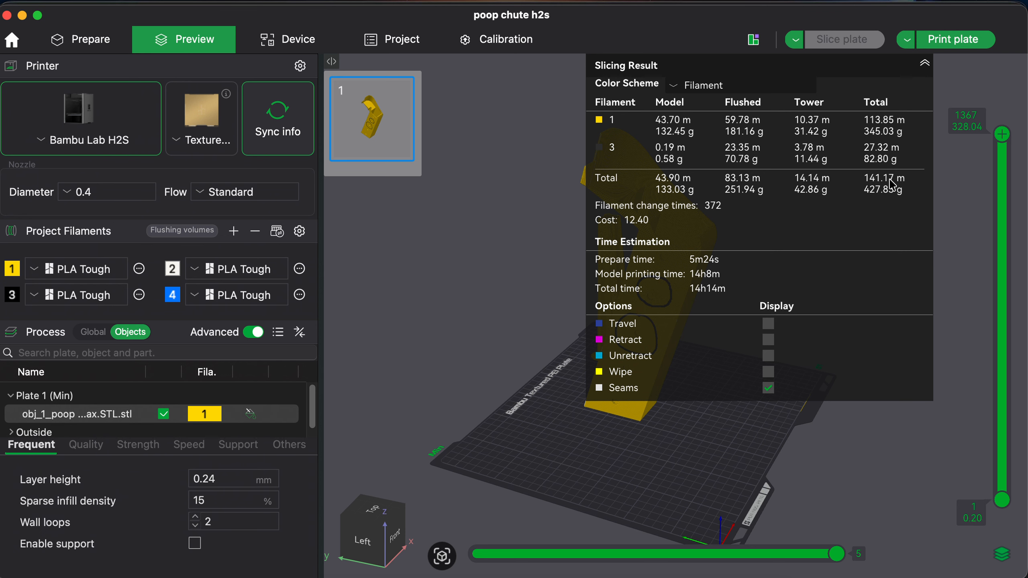
{"action": "left_click", "coordinate": [925, 62]}
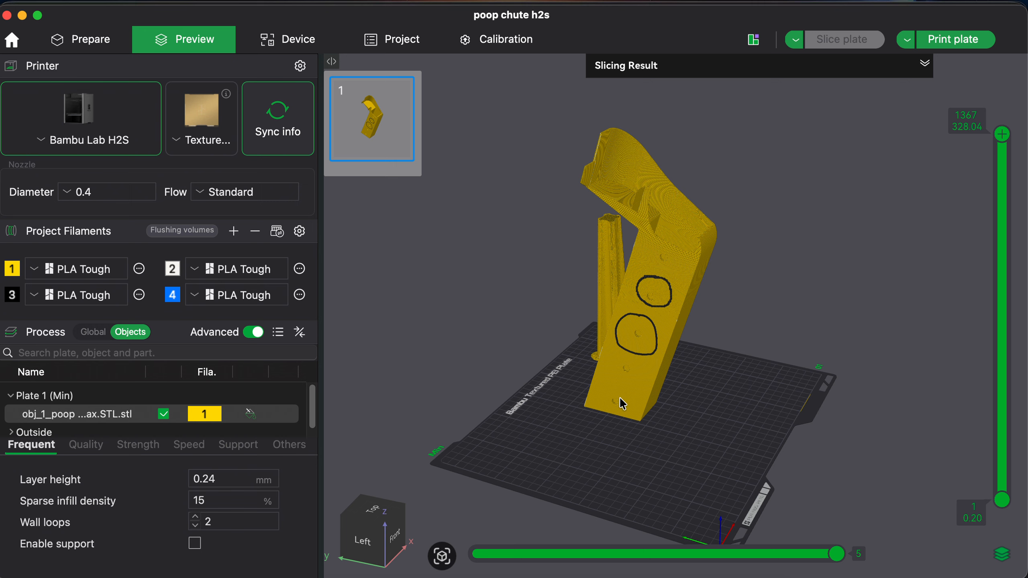
{"action": "left_click_drag", "start_coordinate": [623, 404], "coordinate": [723, 443]}
{"action": "left_click_drag", "start_coordinate": [701, 409], "coordinate": [738, 377]}
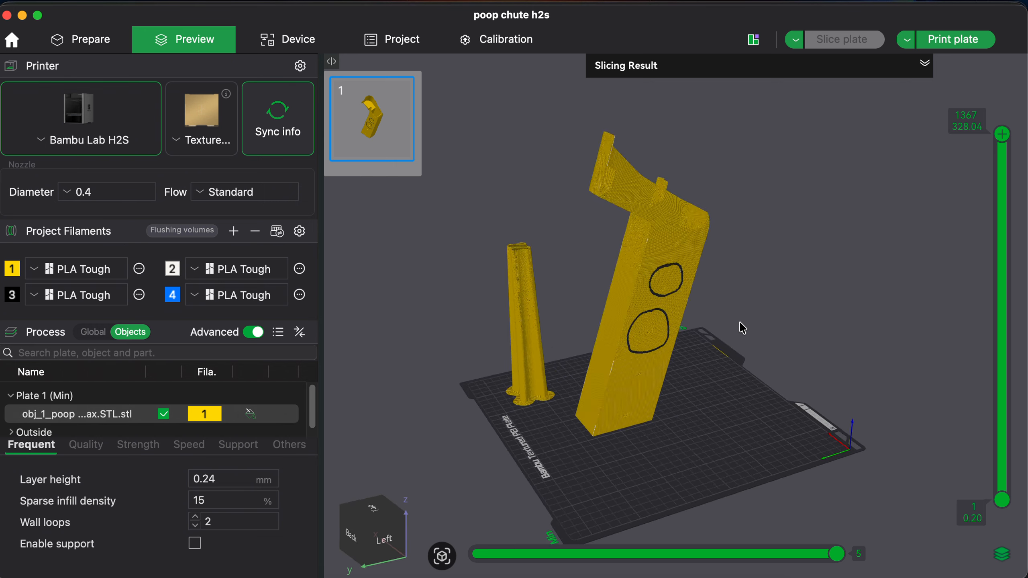
{"action": "left_click_drag", "start_coordinate": [743, 328], "coordinate": [721, 329]}
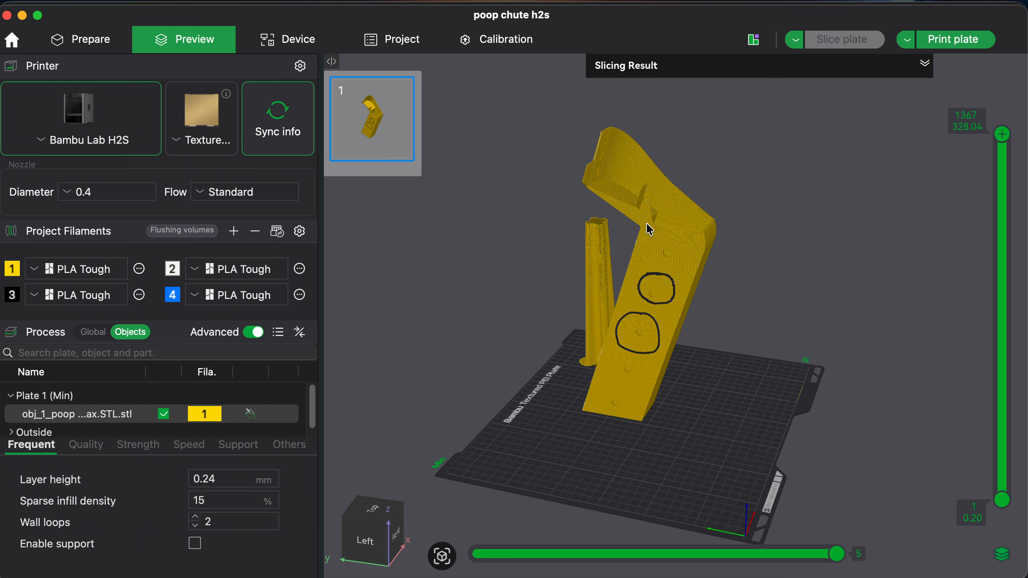
Return to colour painting on the chute and erase all of its existing painting
{"action": "left_click", "coordinate": [104, 41]}
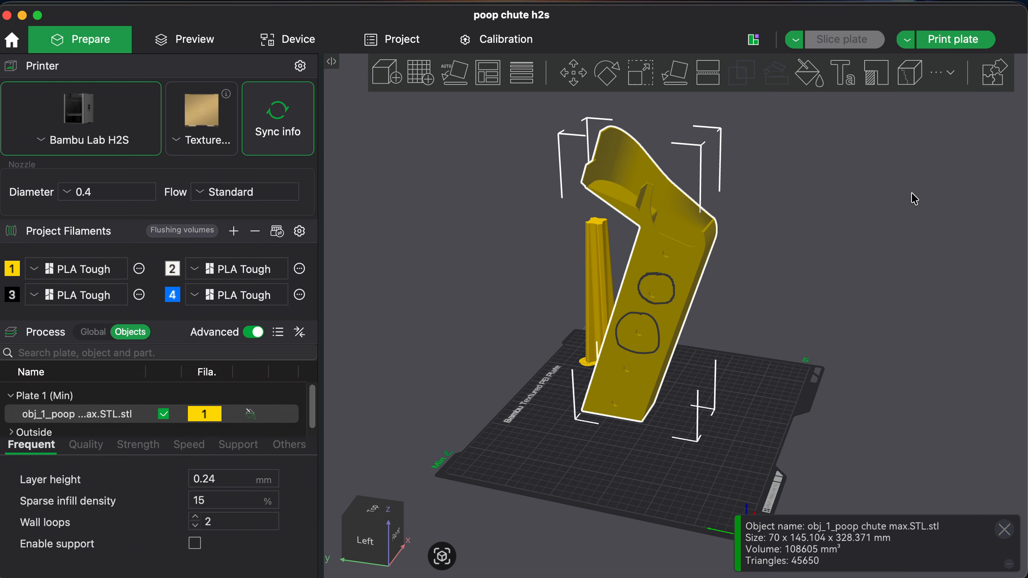
{"action": "left_click", "coordinate": [809, 74]}
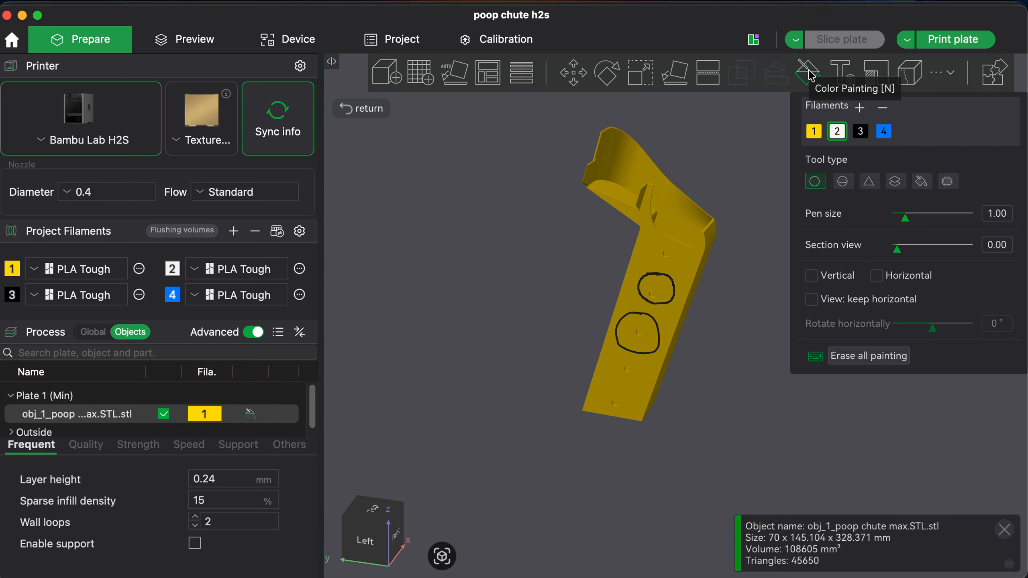
{"action": "left_click", "coordinate": [873, 356]}
{"action": "scroll", "coordinate": [695, 321], "scroll_direction": "up", "scroll_amount": 3}
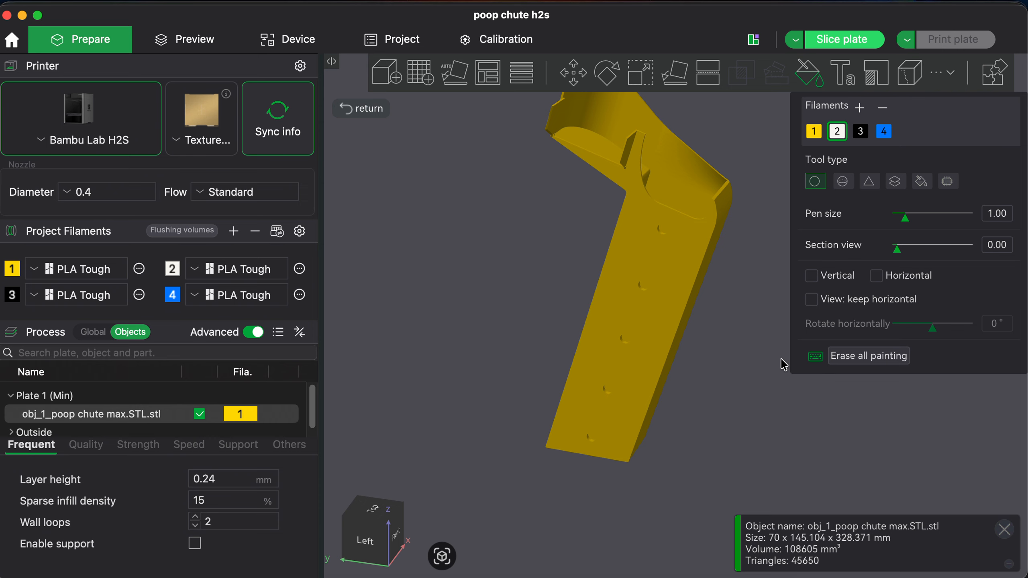
Paint a white filament 2 band with an 8.00 height range between the chute's top two holes, using the Height Range tool
{"action": "left_click", "coordinate": [896, 182]}
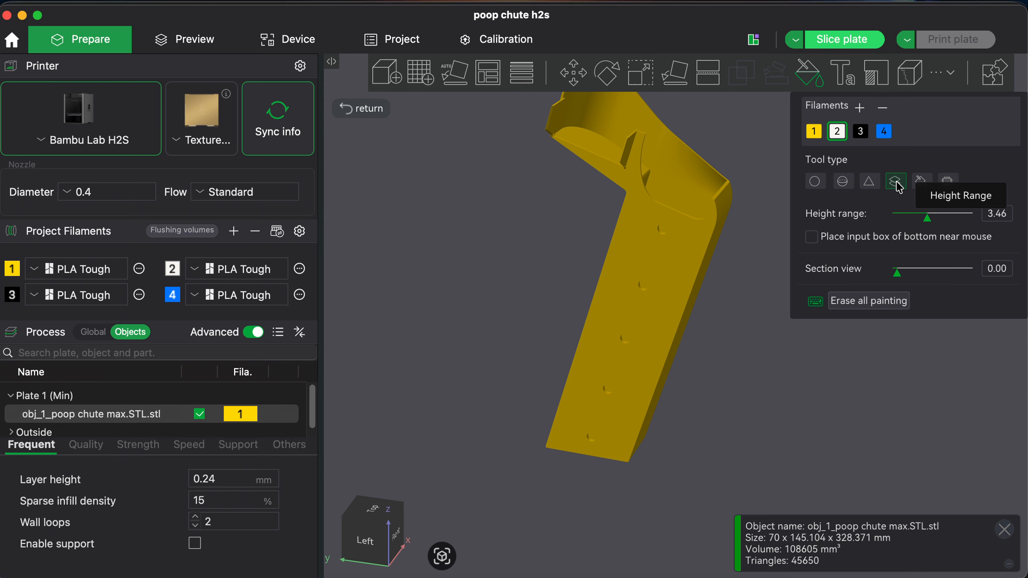
{"action": "left_click_drag", "start_coordinate": [928, 219], "coordinate": [980, 224]}
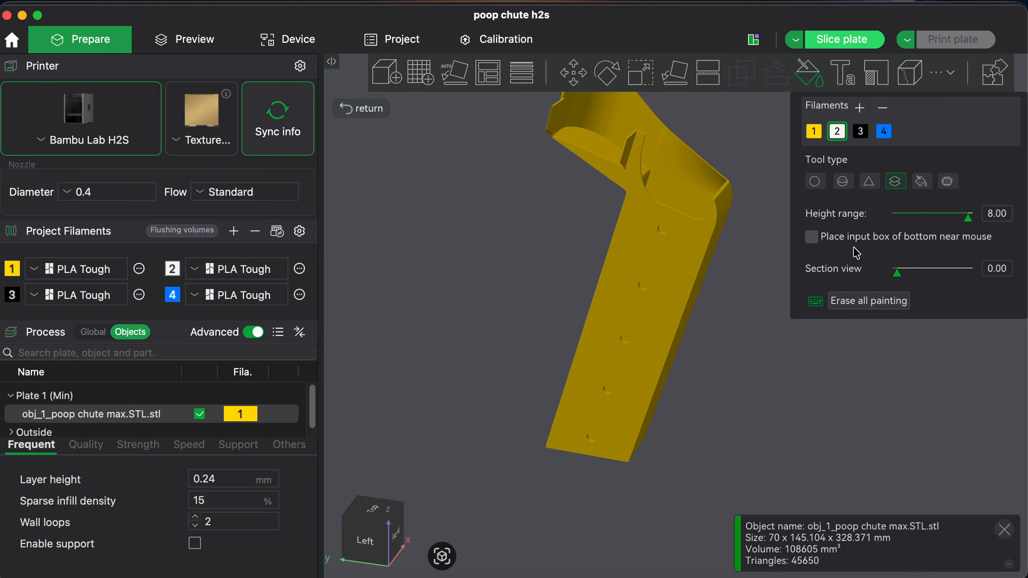
{"action": "left_click", "coordinate": [692, 262]}
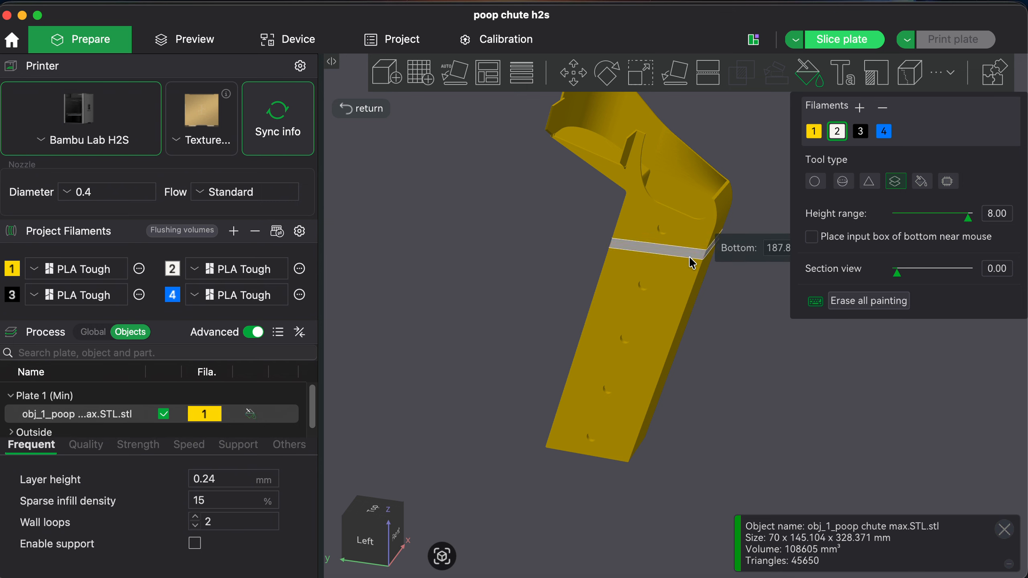
{"action": "scroll", "coordinate": [693, 279], "scroll_direction": "up", "scroll_amount": 5}
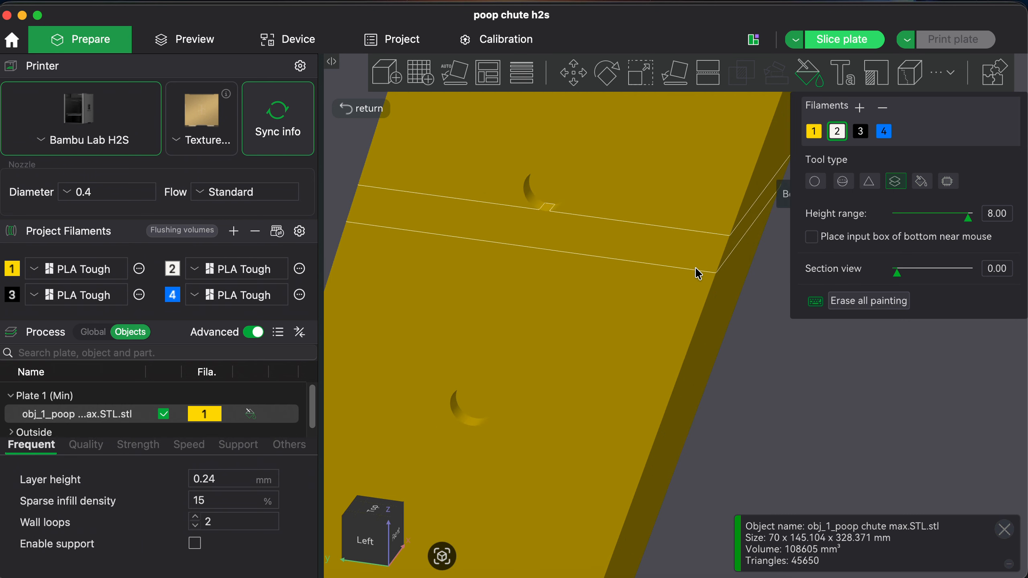
{"action": "scroll", "coordinate": [698, 274], "scroll_direction": "down", "scroll_amount": 5}
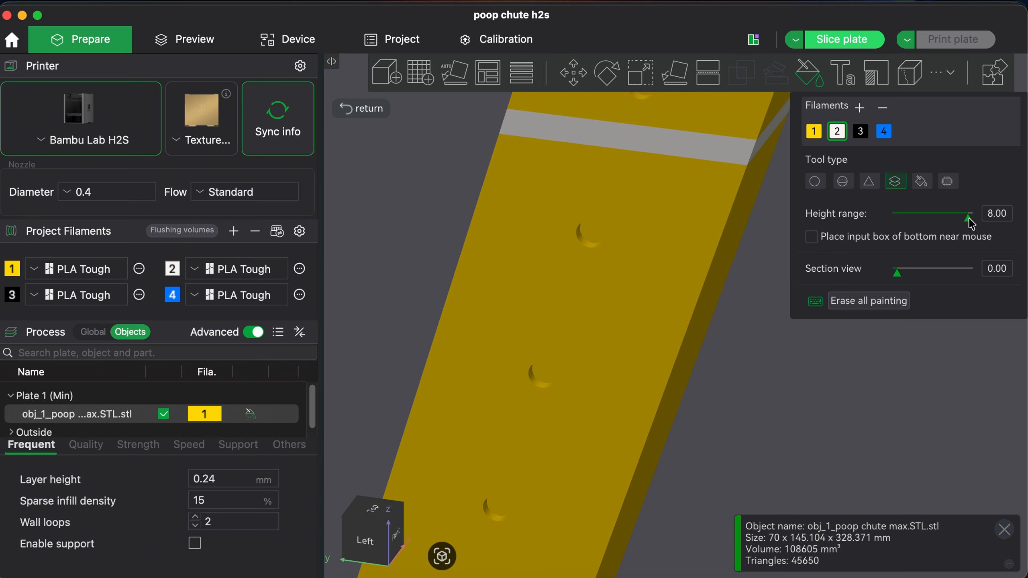
Set the height range to 3.20 and paint a thinner white band just above the second hole
{"action": "left_click_drag", "start_coordinate": [970, 221], "coordinate": [925, 221]}
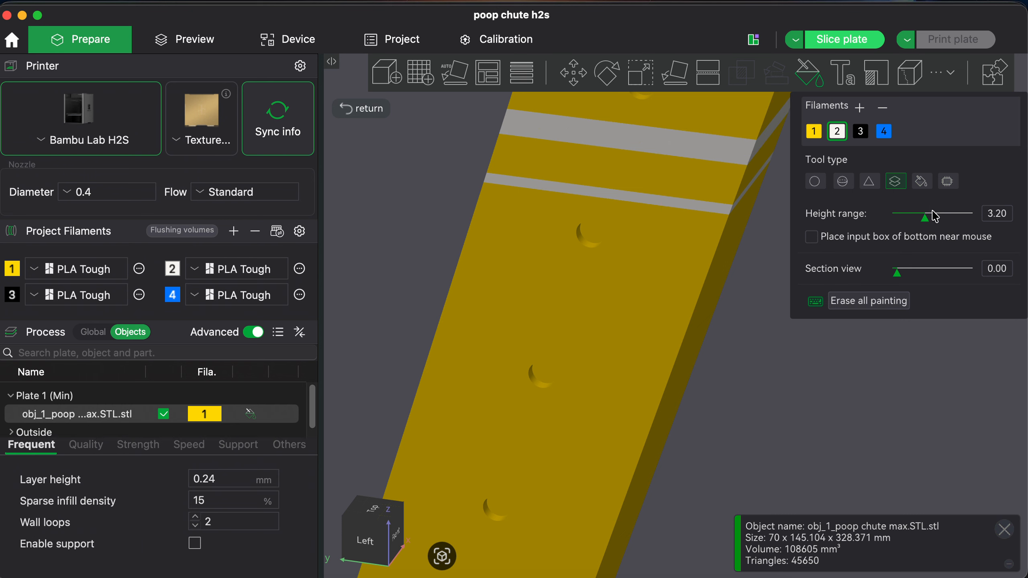
{"action": "left_click", "coordinate": [737, 145]}
{"action": "left_click", "coordinate": [655, 207]}
{"action": "scroll", "coordinate": [855, 416], "scroll_direction": "down", "scroll_amount": 3}
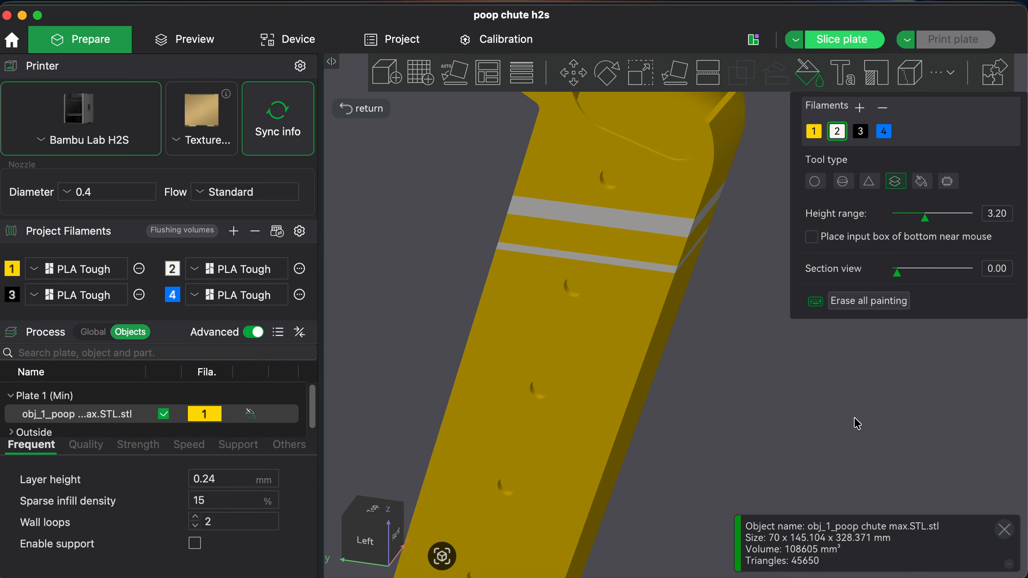
Paint two blue filament 4 bands between the second and third holes, a 3.20 one and an 8.00 one below it
{"action": "scroll", "coordinate": [855, 417], "scroll_direction": "down", "scroll_amount": 3}
{"action": "left_click", "coordinate": [884, 131]}
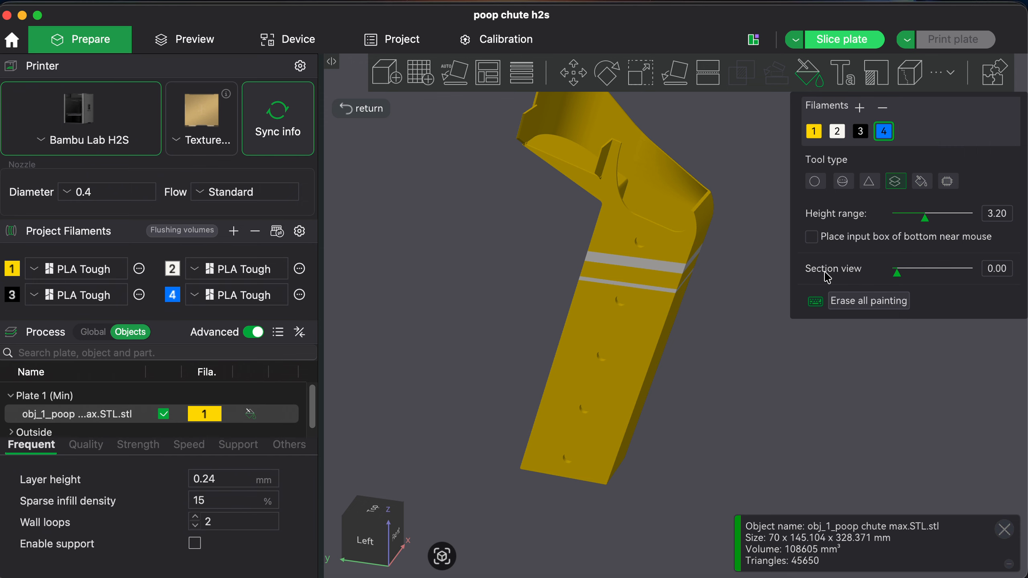
{"action": "left_click", "coordinate": [655, 322]}
{"action": "left_click_drag", "start_coordinate": [927, 219], "coordinate": [969, 220]}
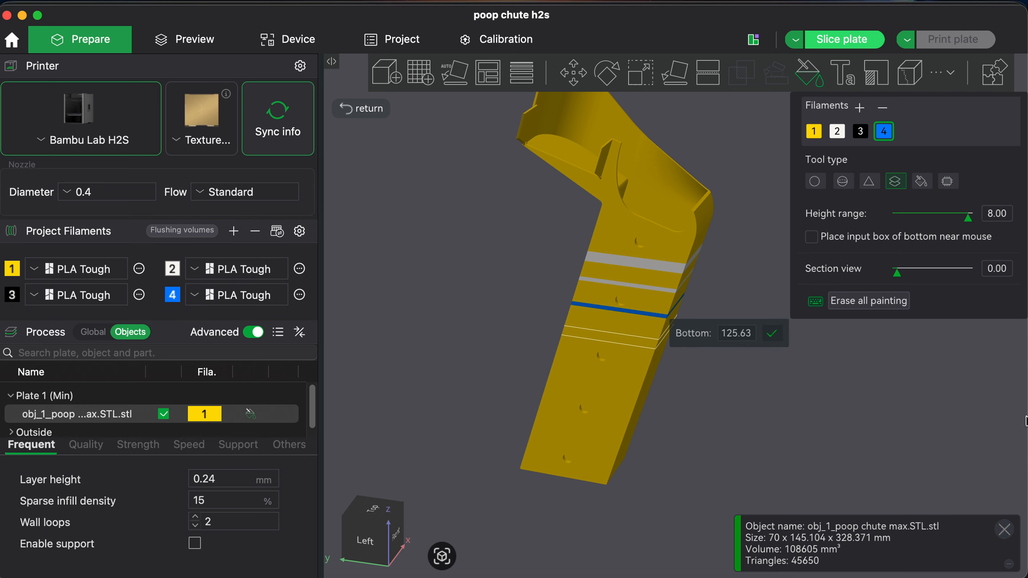
Slice the banded chute and review its filament usage, filament changes and total print time
{"action": "left_click", "coordinate": [839, 41]}
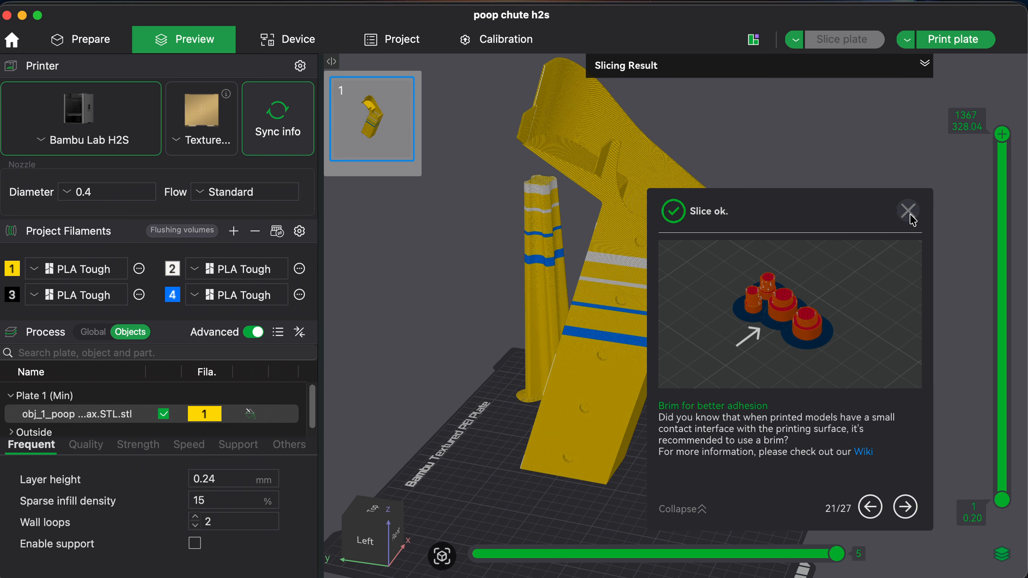
{"action": "left_click", "coordinate": [926, 65]}
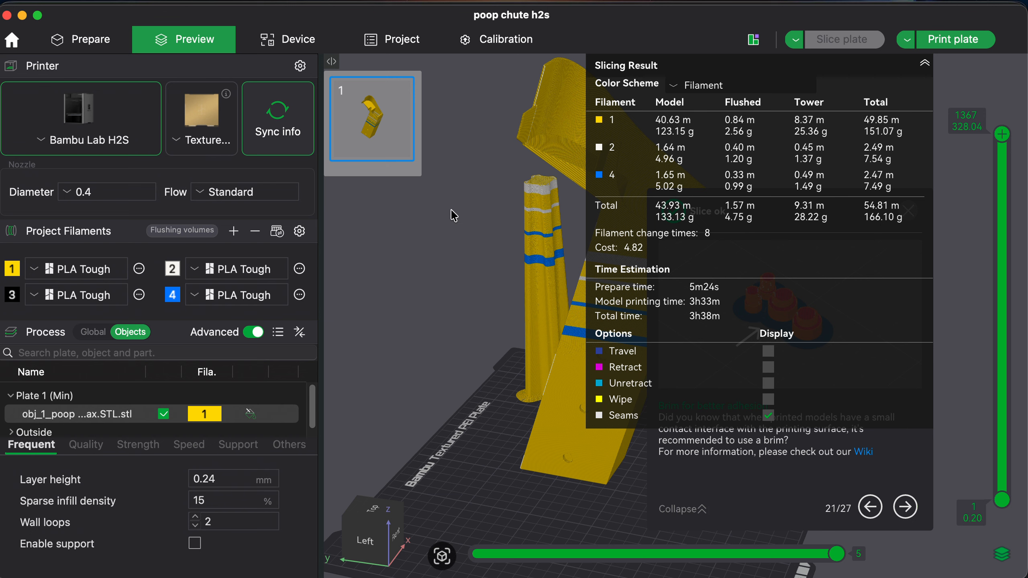
{"action": "right_click_drag", "start_coordinate": [451, 210], "coordinate": [405, 226]}
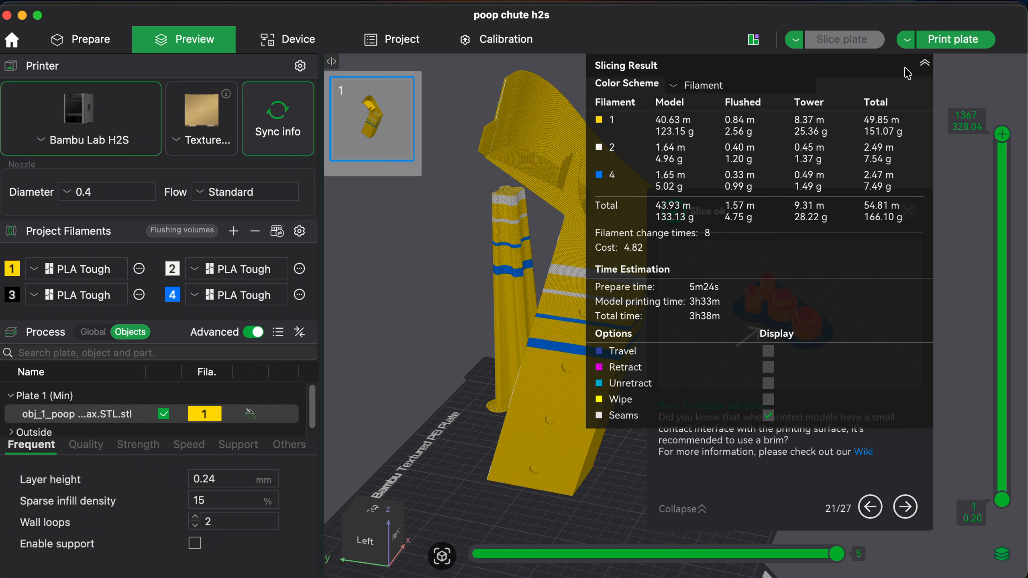
{"action": "left_click", "coordinate": [925, 63]}
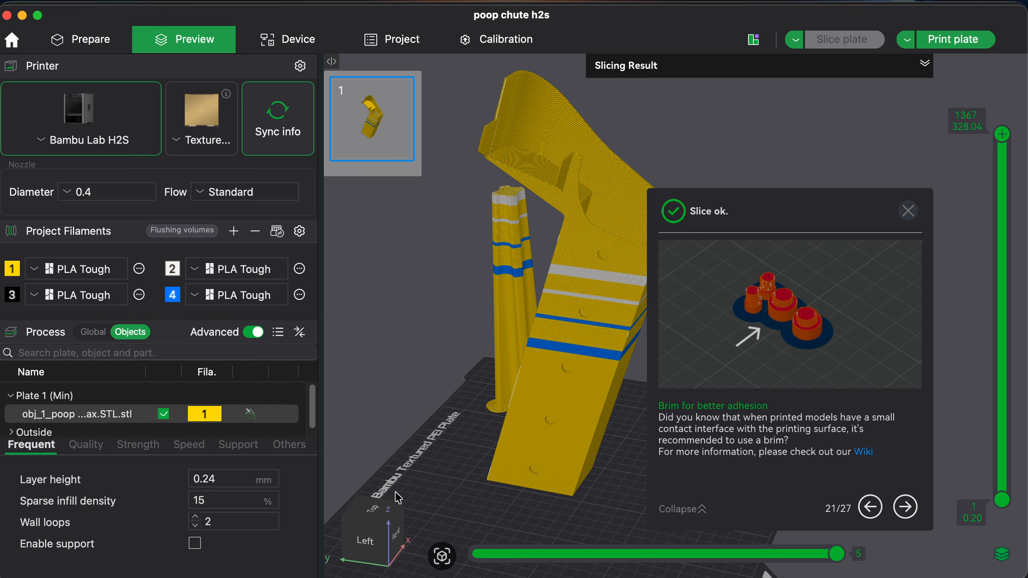
In the global process settings, set the brim type to Outer brim only and the brim width to 8 mm
{"action": "left_click", "coordinate": [96, 332]}
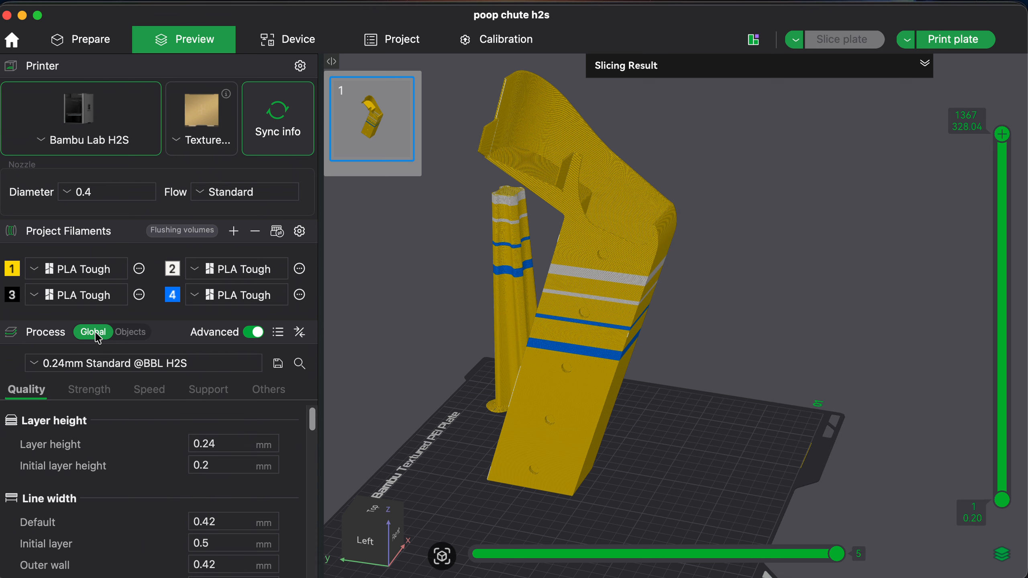
{"action": "left_click", "coordinate": [266, 391]}
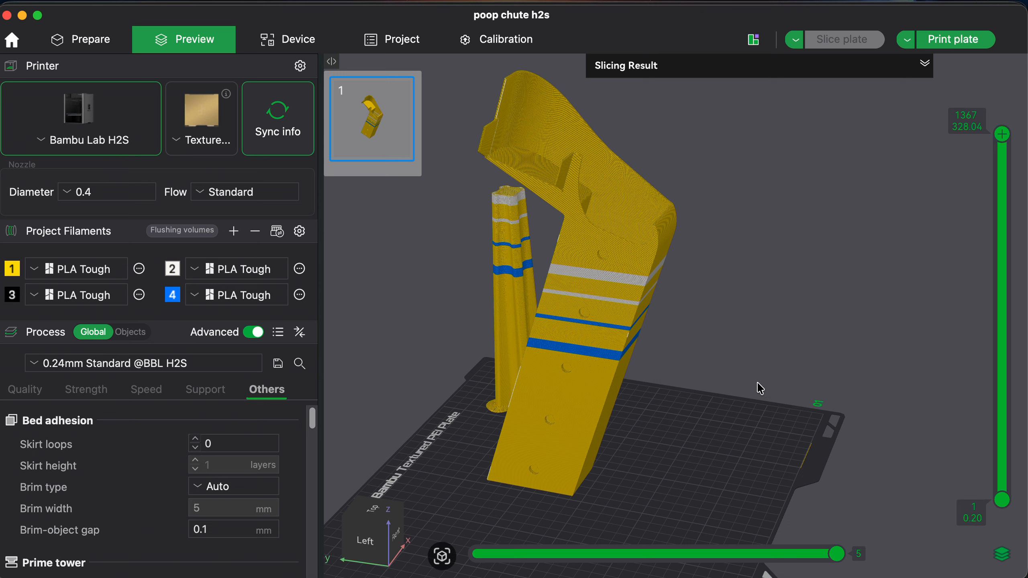
{"action": "left_click", "coordinate": [232, 487]}
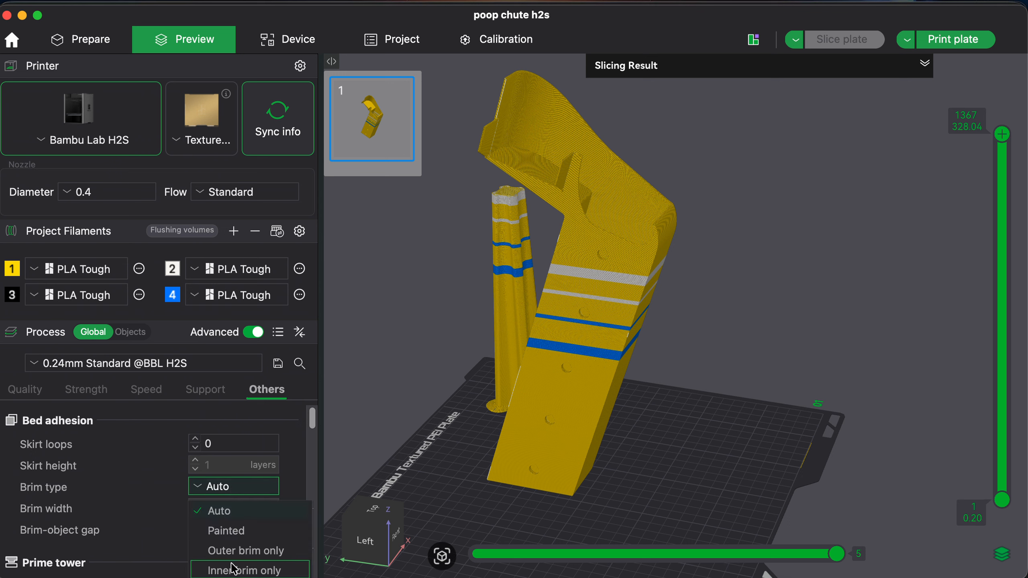
{"action": "left_click", "coordinate": [261, 552]}
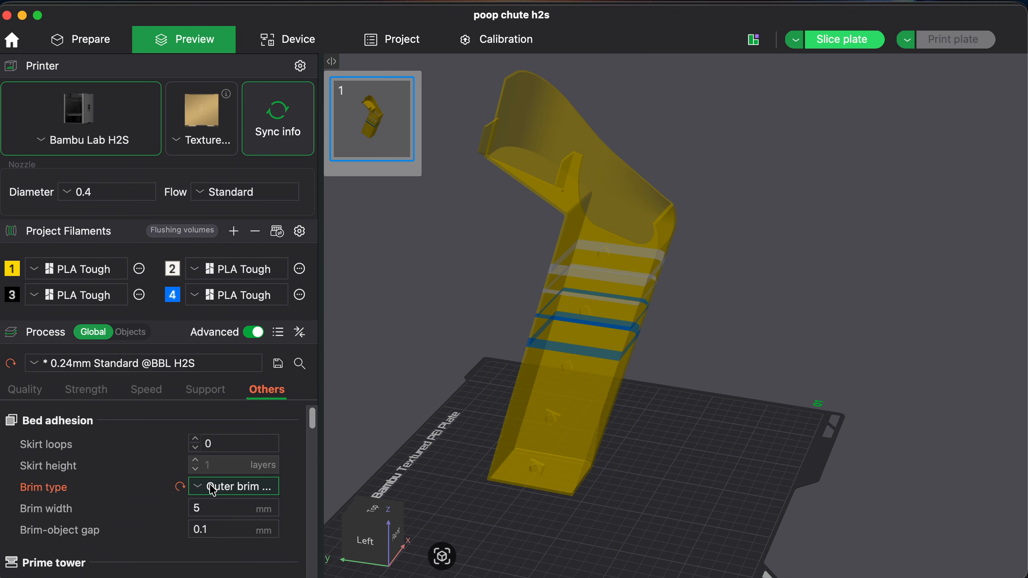
{"action": "left_click", "coordinate": [207, 508]}
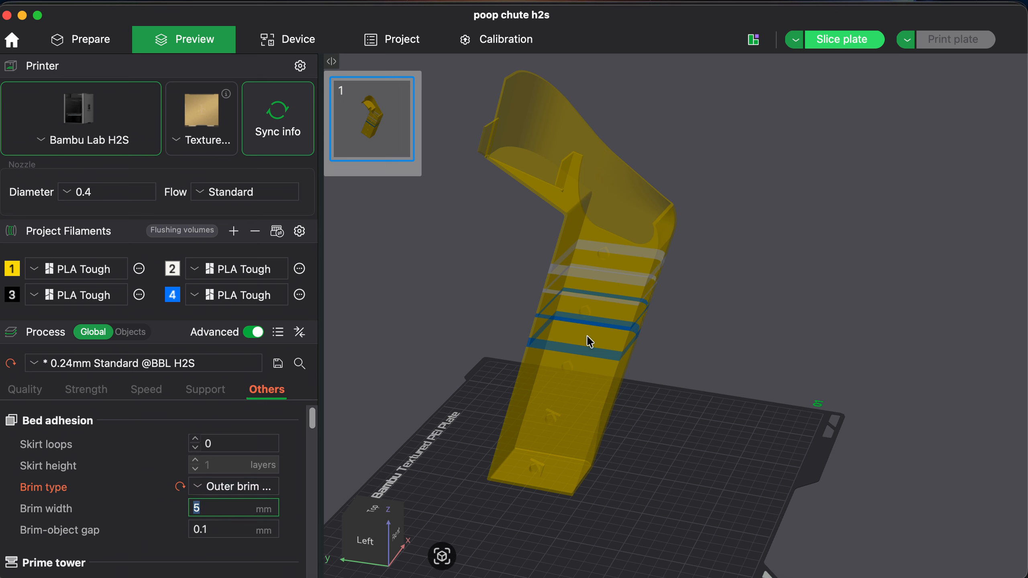
{"action": "type", "text": "8"}
{"action": "left_click", "coordinate": [429, 424]}
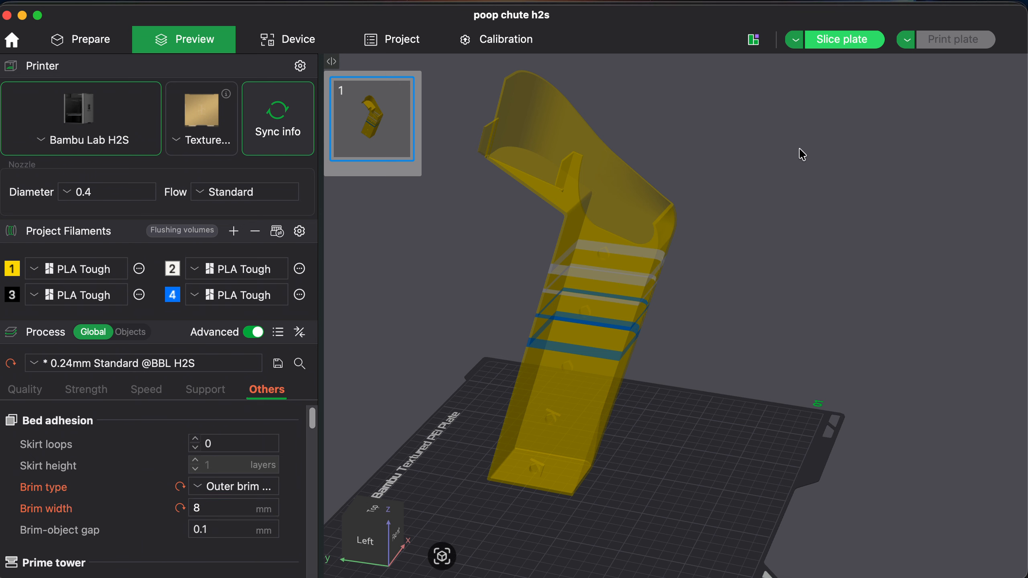
Slice the plate again with the new brim settings and inspect the brim around the chute's base
{"action": "left_click", "coordinate": [844, 40]}
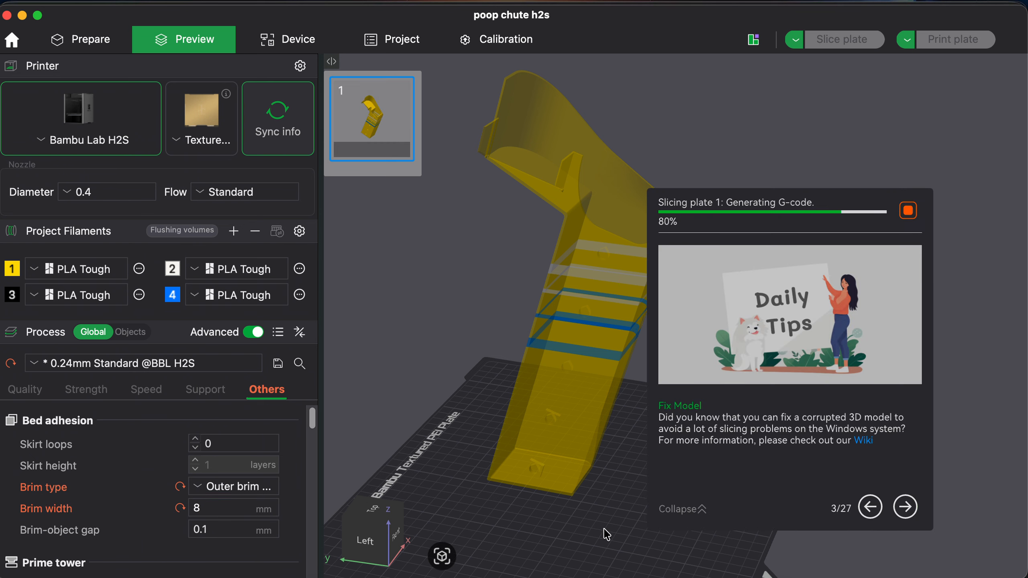
{"action": "right_click_drag", "start_coordinate": [607, 522], "coordinate": [612, 391]}
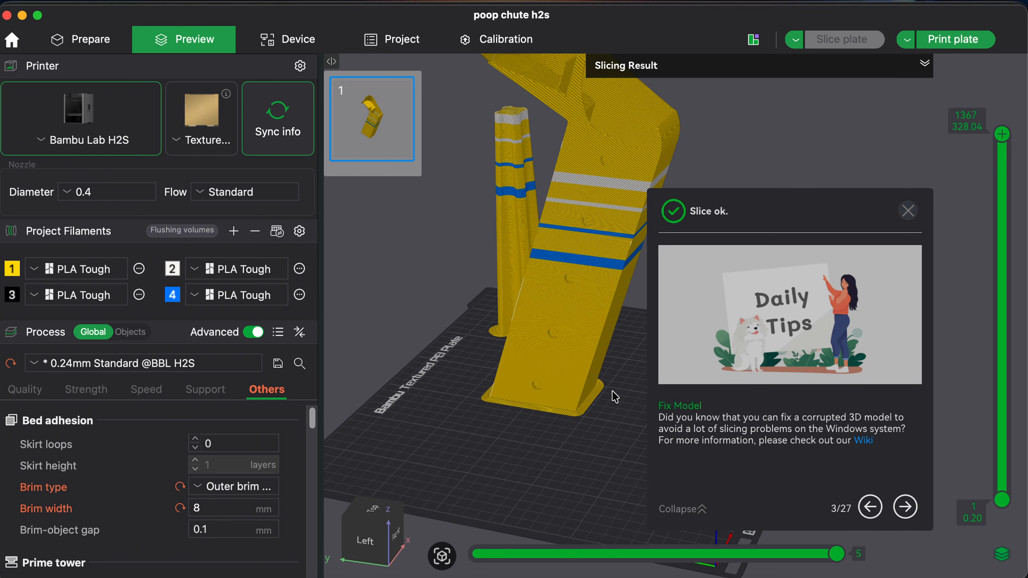
{"action": "scroll", "coordinate": [604, 398], "scroll_direction": "up", "scroll_amount": 5}
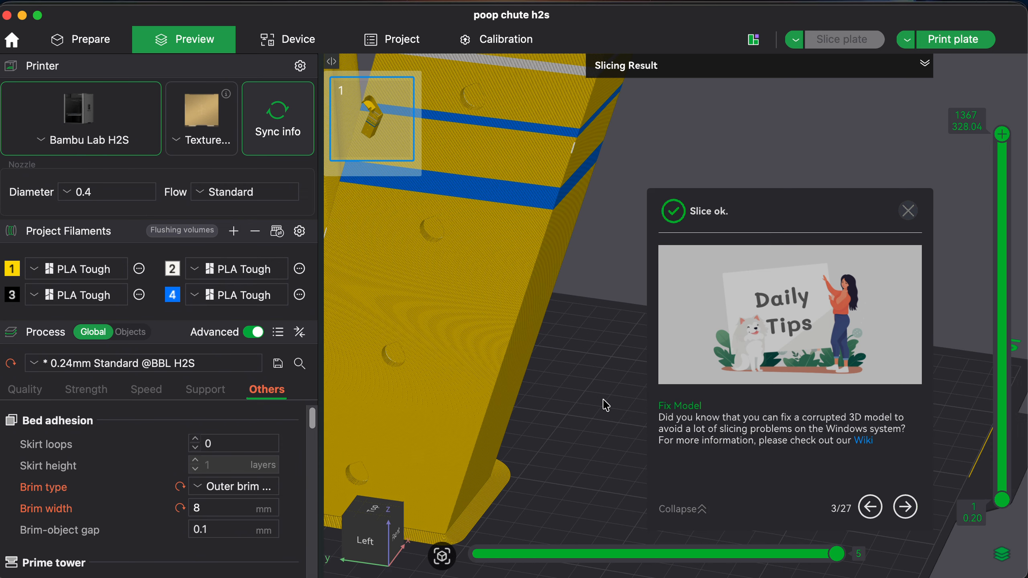
{"action": "left_click", "coordinate": [911, 212]}
{"action": "right_click_drag", "start_coordinate": [617, 421], "coordinate": [795, 251]}
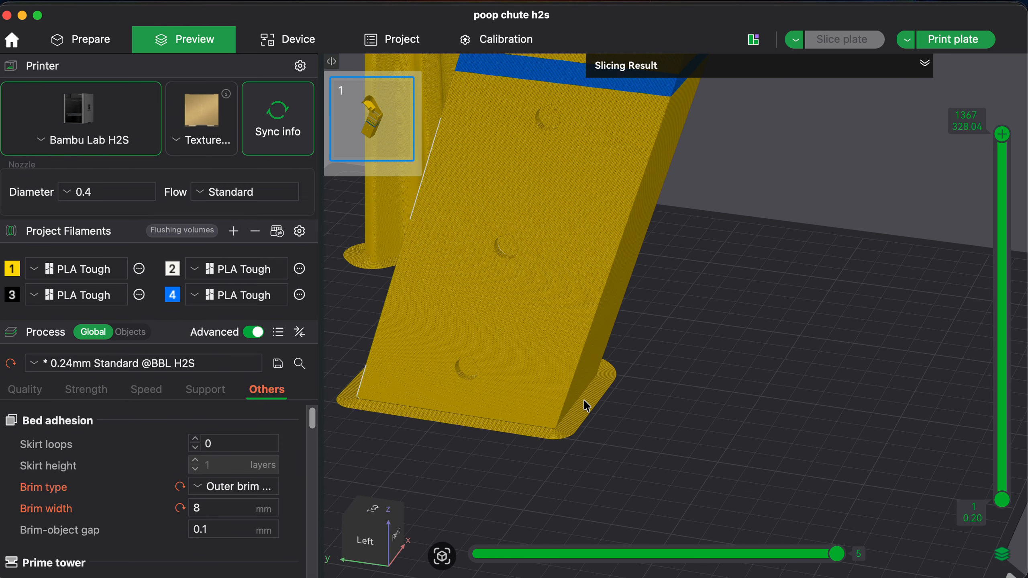
{"action": "scroll", "coordinate": [756, 490], "scroll_direction": "down", "scroll_amount": 5}
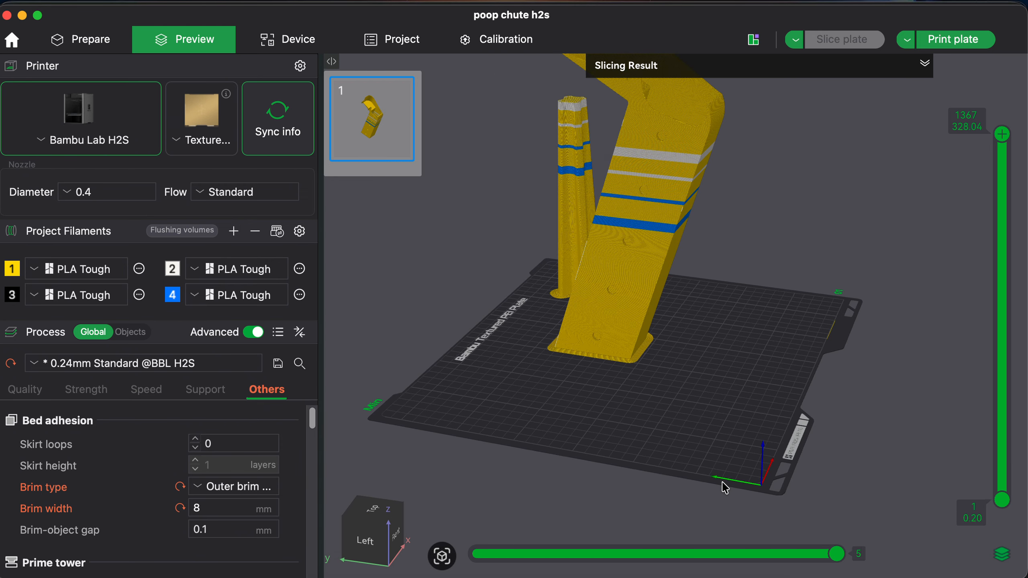
{"action": "right_click_drag", "start_coordinate": [749, 385], "coordinate": [704, 503]}
{"action": "left_click_drag", "start_coordinate": [759, 341], "coordinate": [692, 427]}
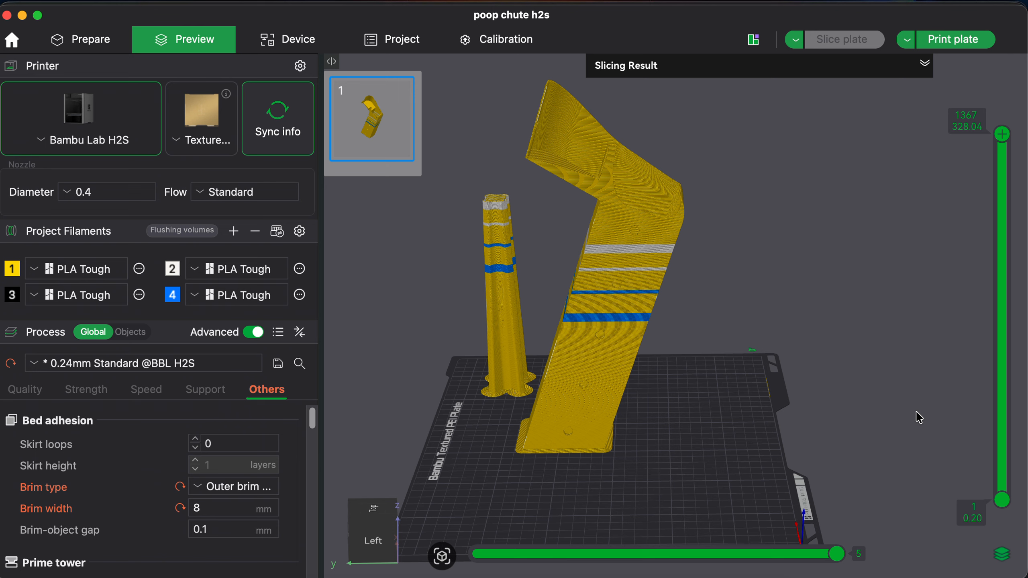
{"action": "left_click_drag", "start_coordinate": [917, 413], "coordinate": [924, 419]}
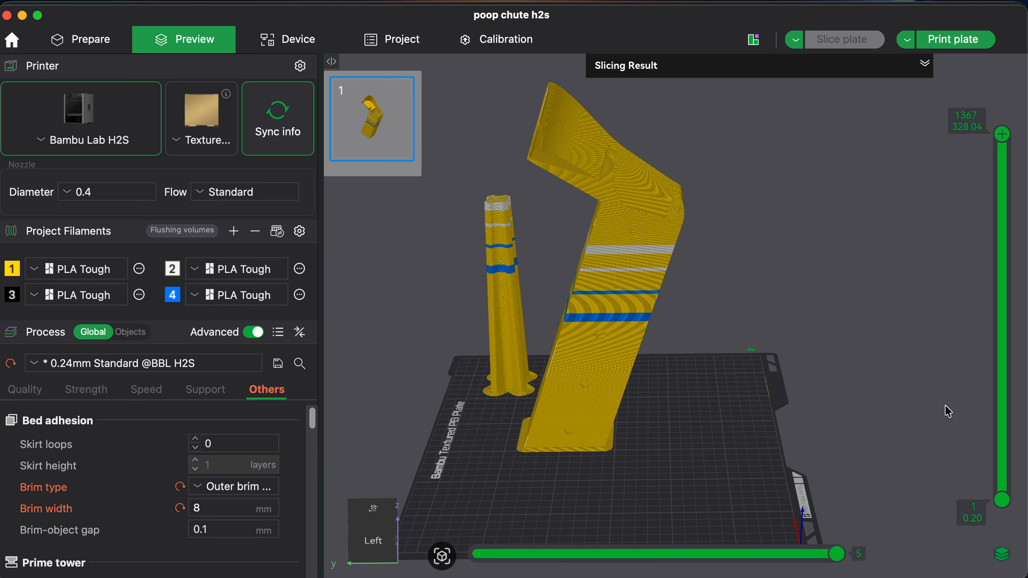
{"action": "right_click_drag", "start_coordinate": [850, 306], "coordinate": [872, 310]}
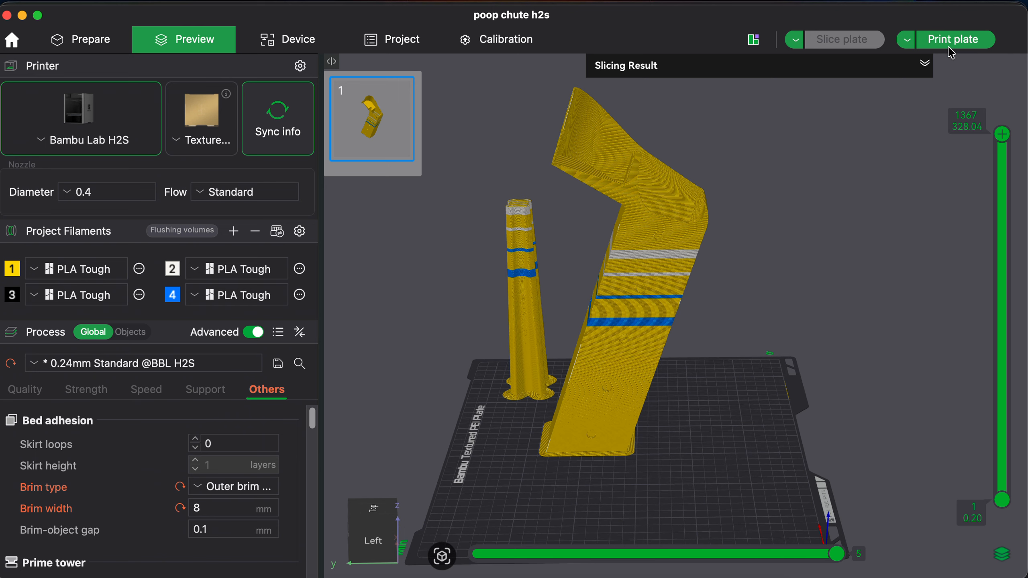
Export the plate's sliced file as "poop chute h2s_Min.gcode.3mf" to the Desktop folder
{"action": "left_click", "coordinate": [907, 40]}
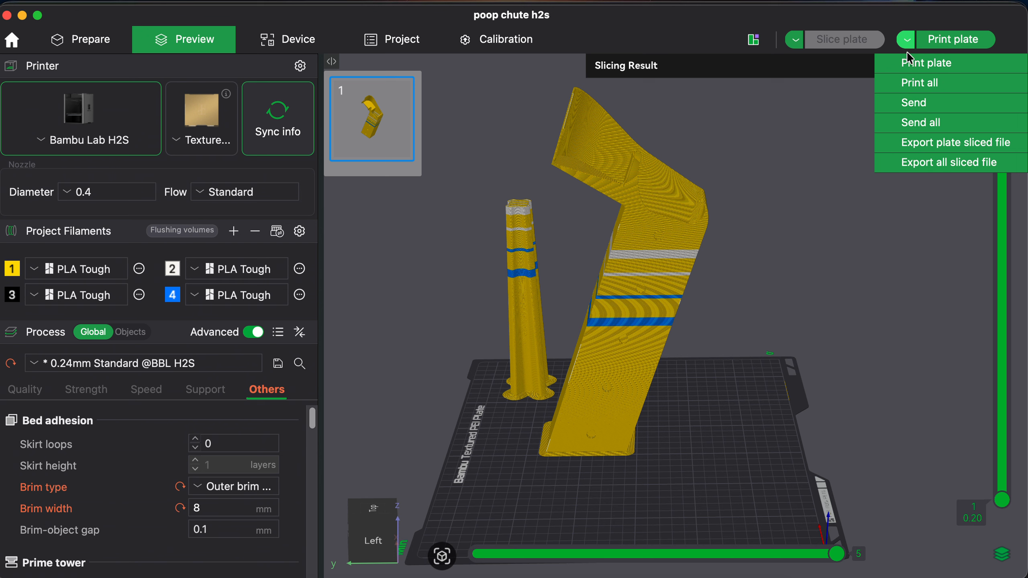
{"action": "left_click", "coordinate": [939, 144]}
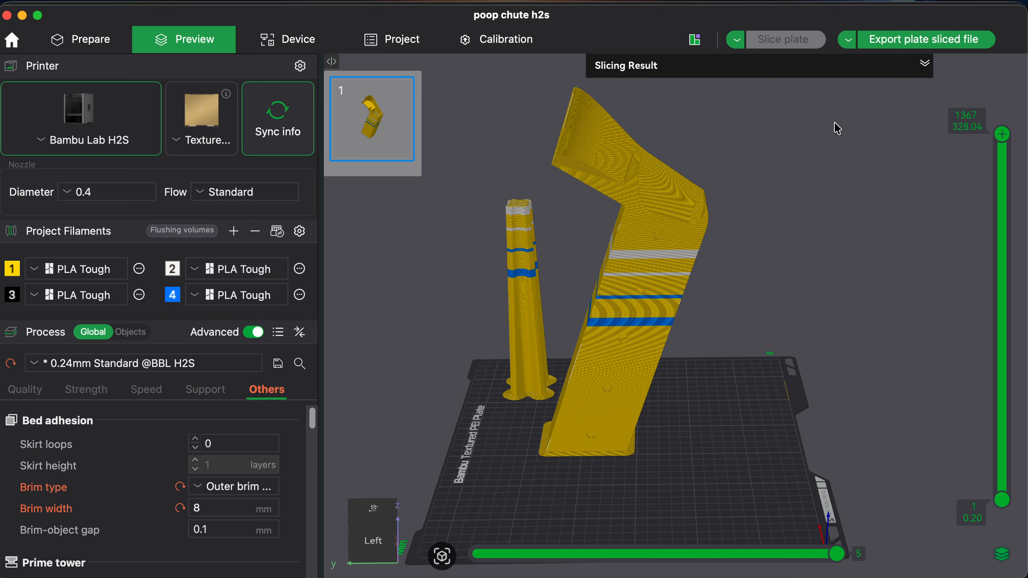
{"action": "left_click", "coordinate": [917, 34]}
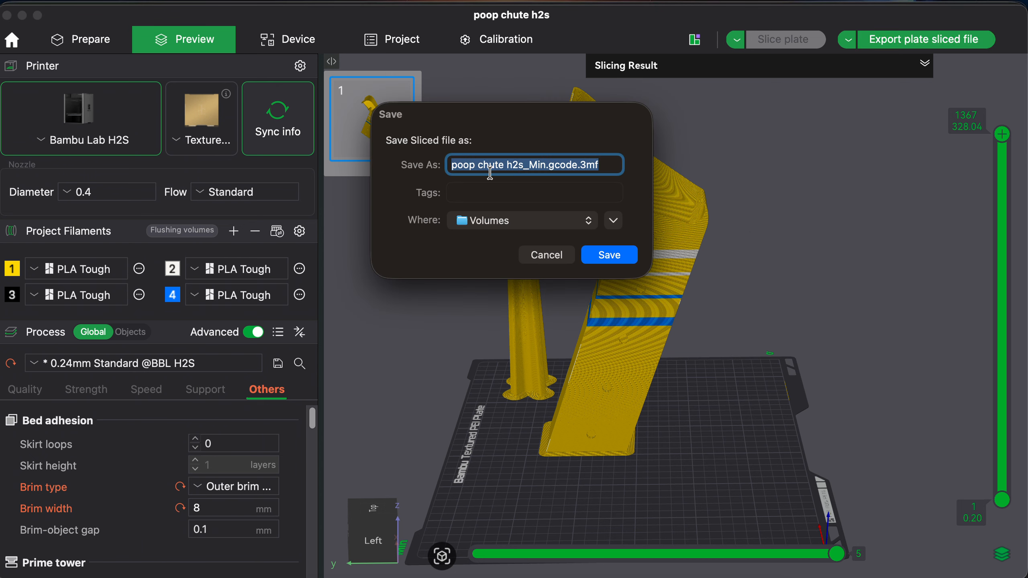
{"action": "left_click", "coordinate": [491, 222]}
{"action": "left_click", "coordinate": [491, 222]}
{"action": "left_click", "coordinate": [506, 221]}
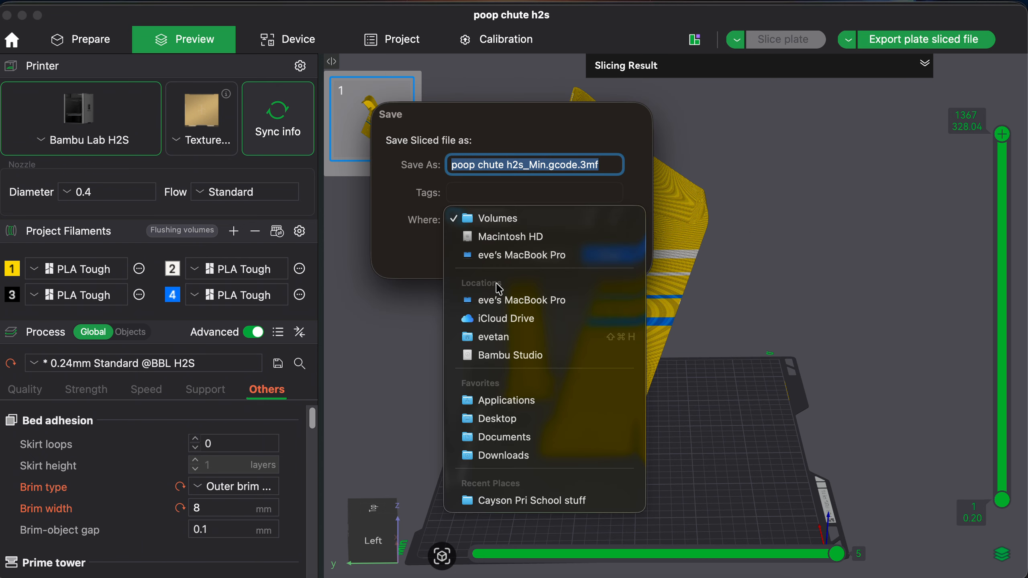
{"action": "left_click", "coordinate": [497, 418]}
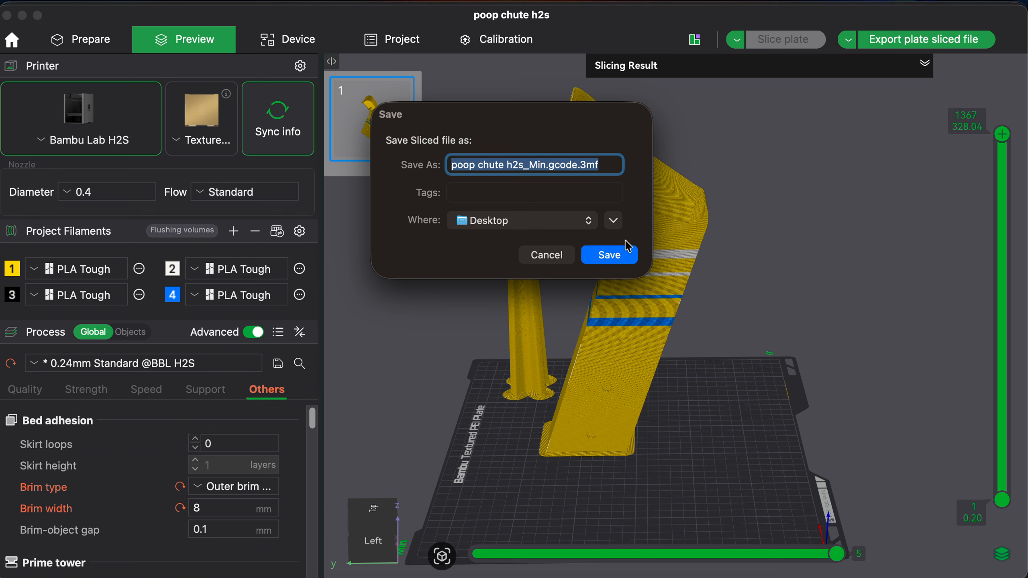
{"action": "left_click", "coordinate": [626, 254]}
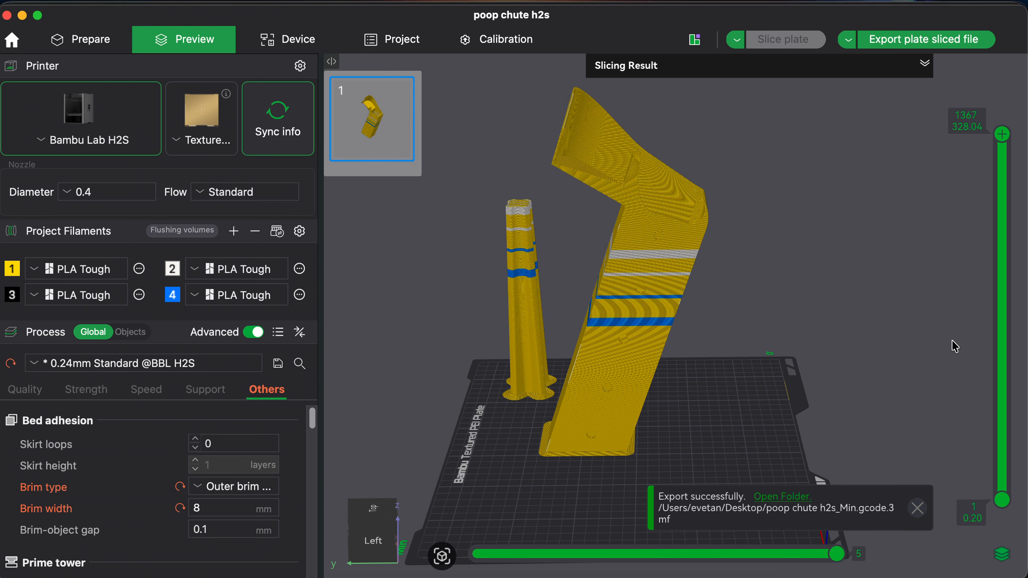